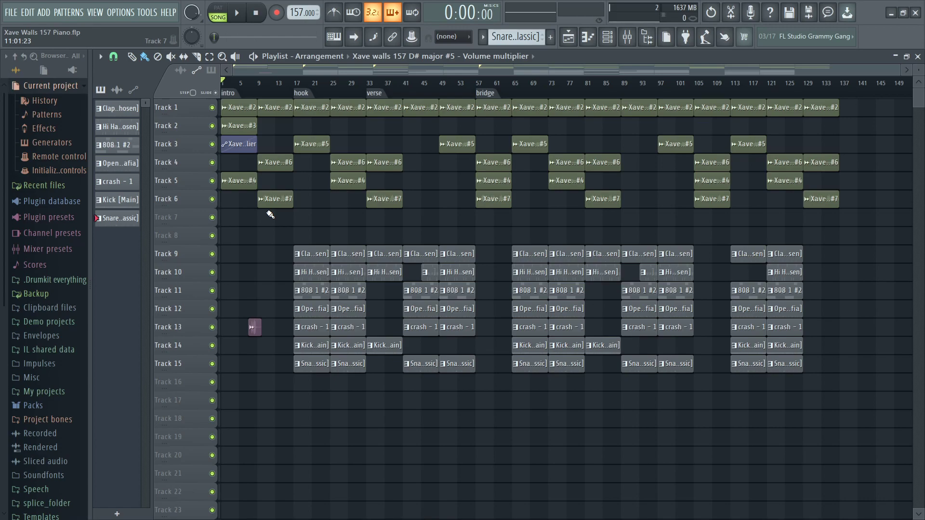
Step: Examine the intro, hook, verse and bridge sections of the arrangement across the playlist timeline
key("ctrl+s")
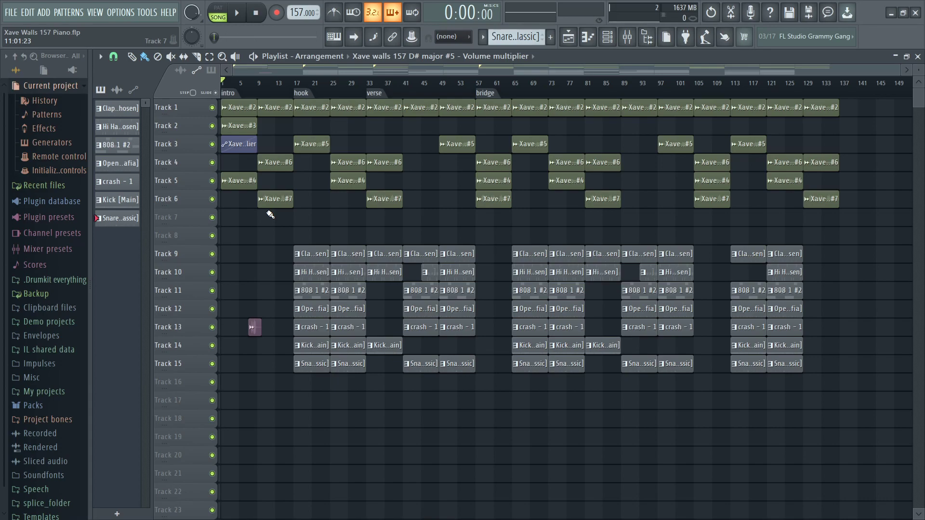
scroll(274, 93, "up", 3)
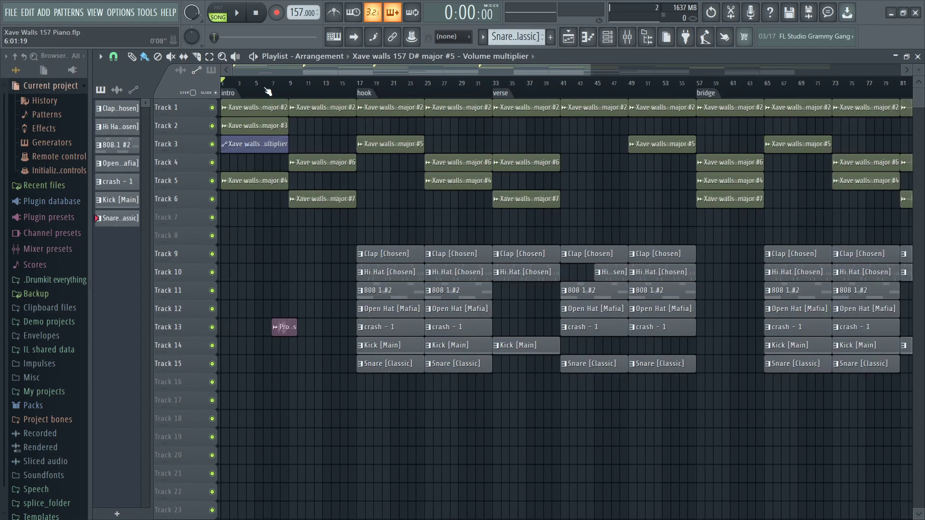
scroll(360, 88, "down", 2)
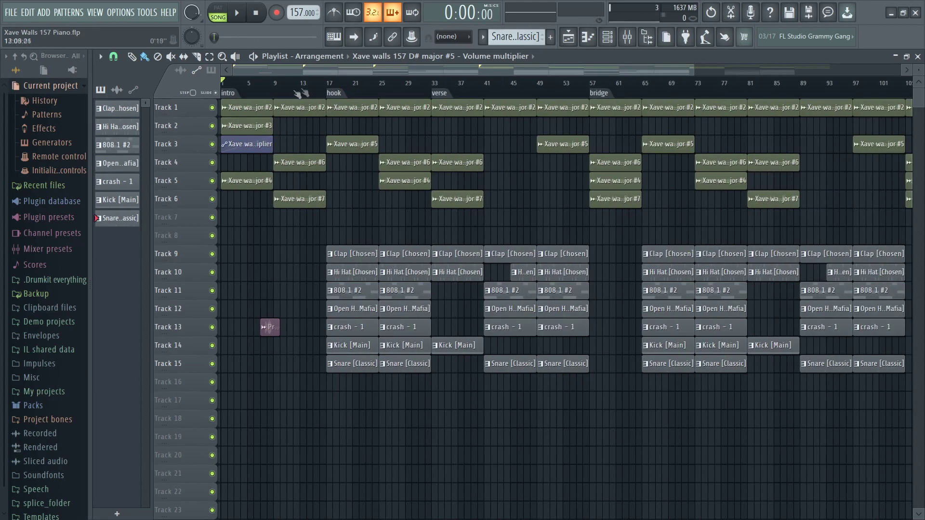
scroll(259, 88, "down", 1)
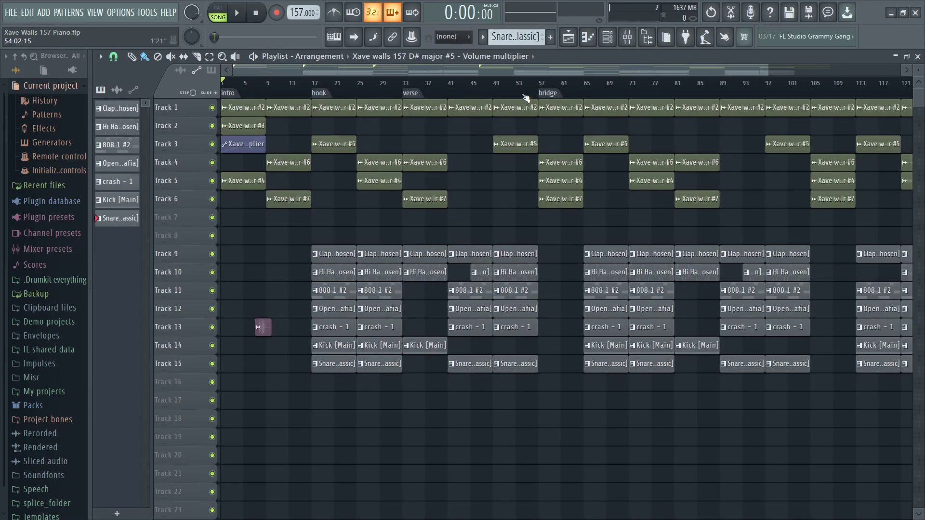
scroll(512, 89, "down", 1)
scroll(482, 88, "up", 4)
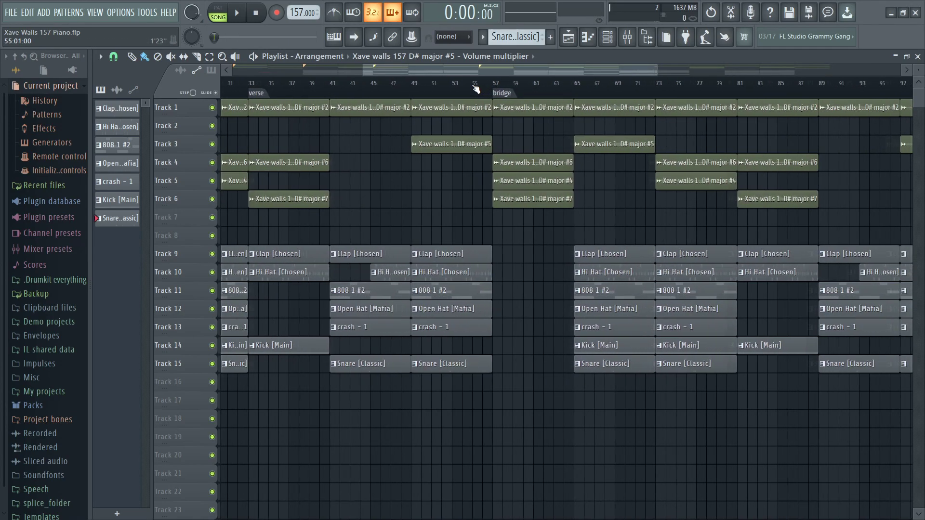
scroll(322, 86, "down", 3)
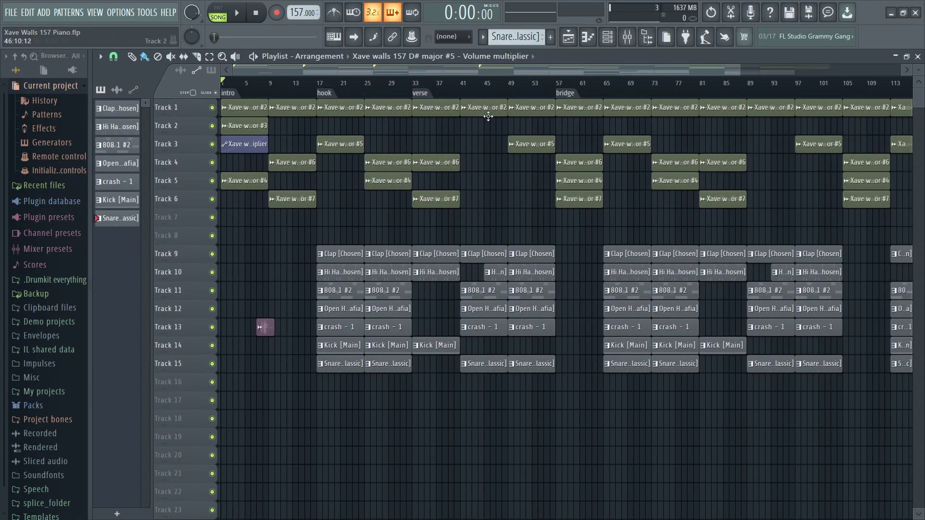
left_click_drag(359, 83, 228, 83)
scroll(246, 84, "up", 3)
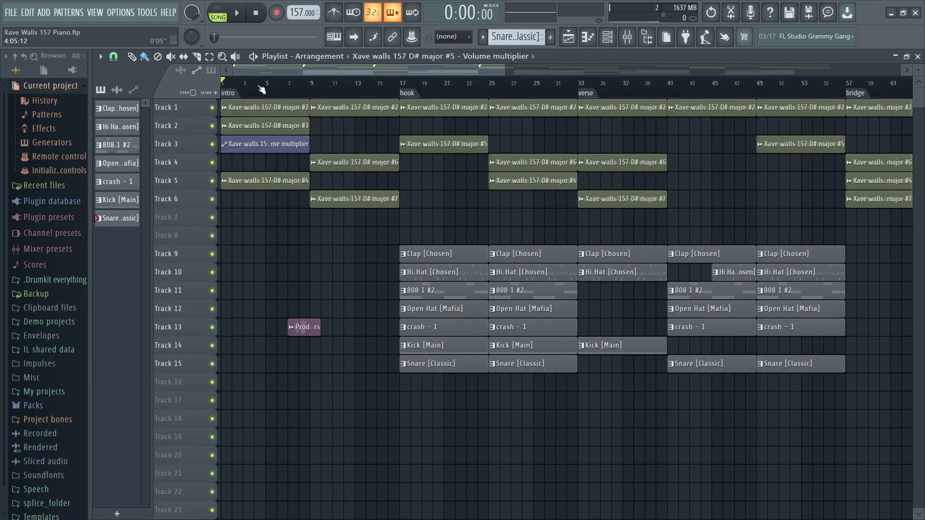
scroll(270, 83, "up", 4)
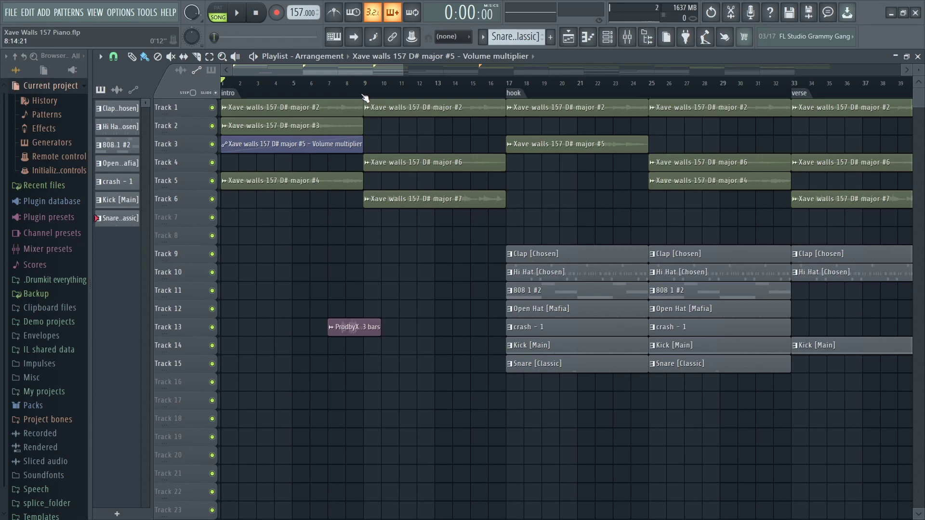
mouse_move(366, 93)
left_mouse_down()
mouse_move(251, 105)
mouse_move(364, 93)
mouse_move(223, 95)
mouse_move(515, 93)
mouse_move(222, 91)
mouse_move(434, 92)
mouse_move(274, 88)
mouse_move(364, 82)
left_mouse_up()
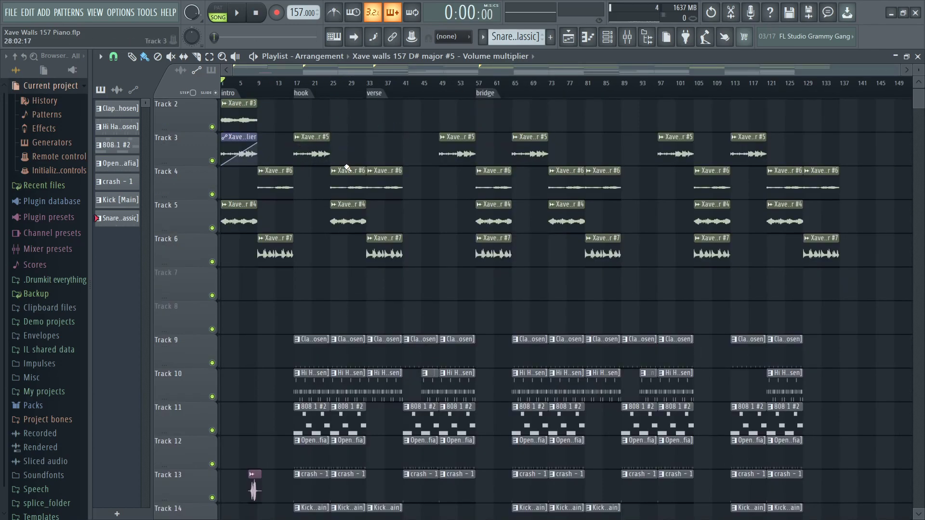
Step: Play the arrangement from the start of the intro to the end of the bridge, and stop playback
scroll(359, 116, "up", 1)
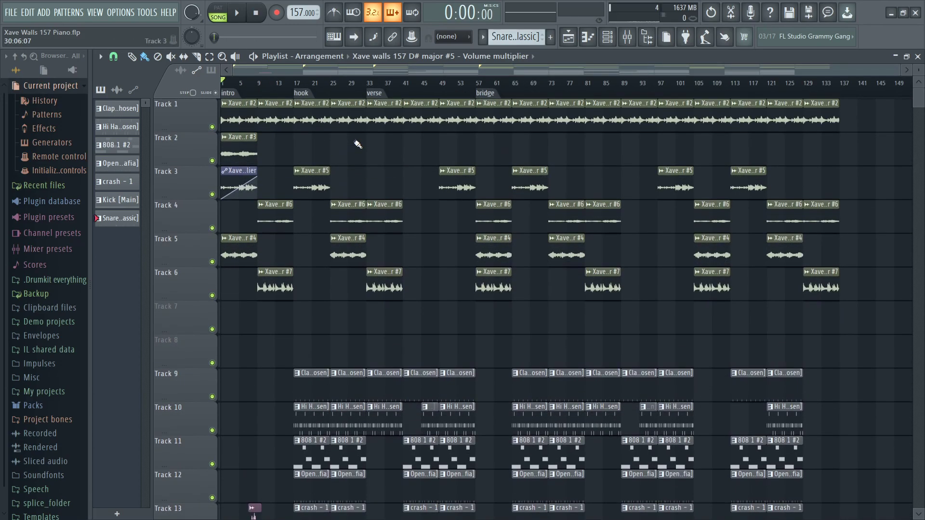
left_click(237, 14)
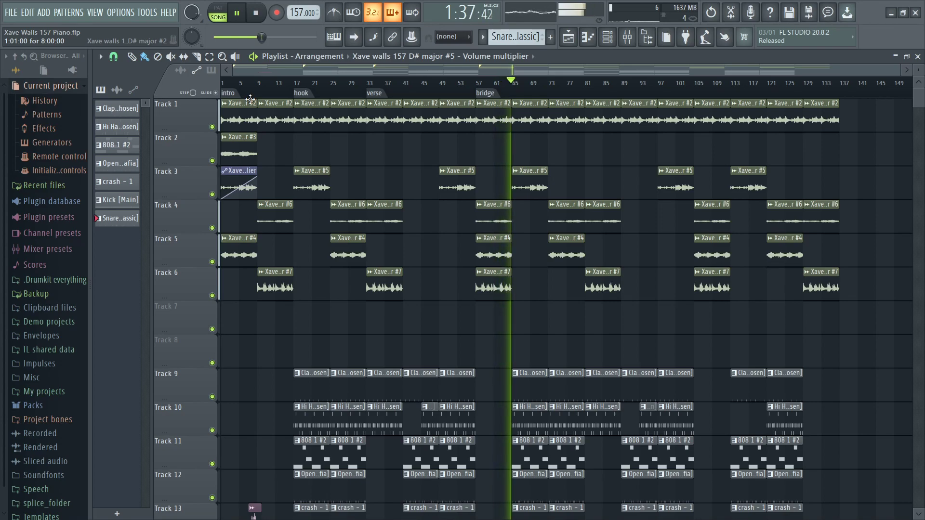
key("space")
Step: Play the intro from the start, skip ahead to its second half, toggle solo on Track 6 and stop playback
scroll(280, 90, "up", 2)
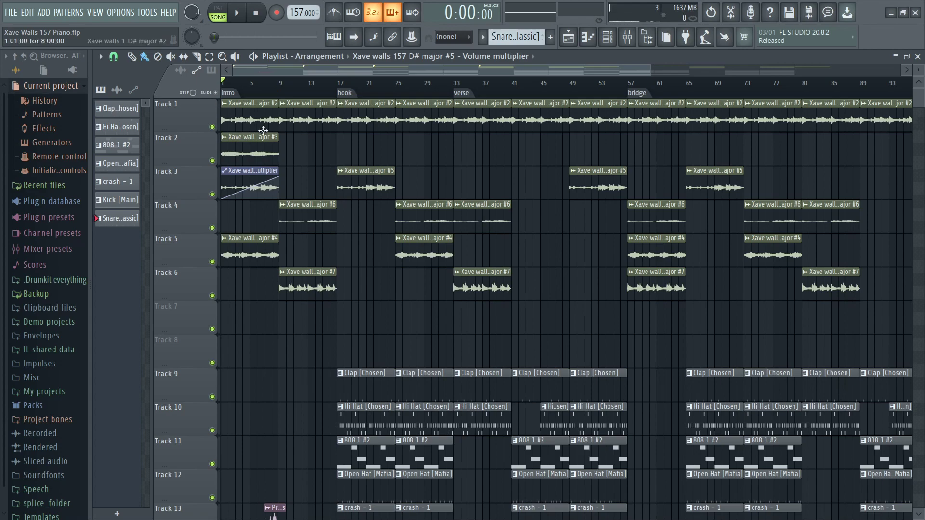
key("space")
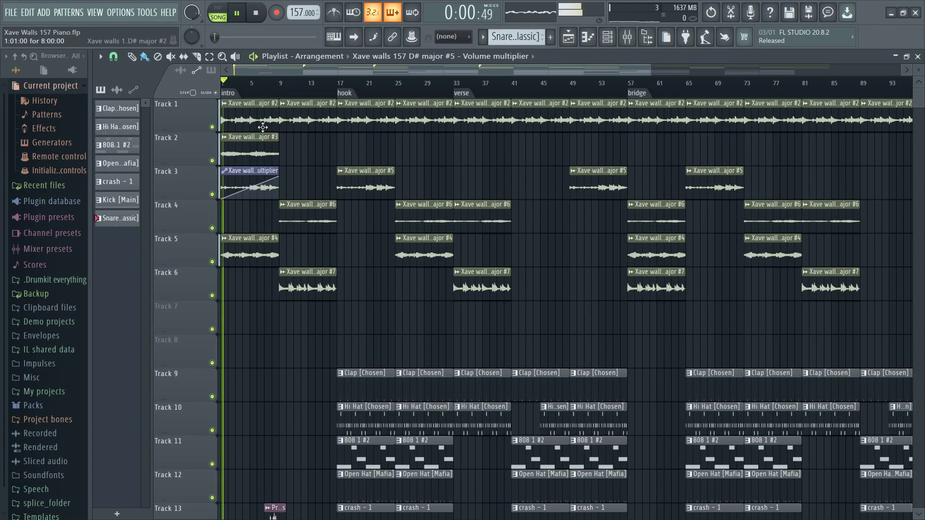
left_click(270, 82)
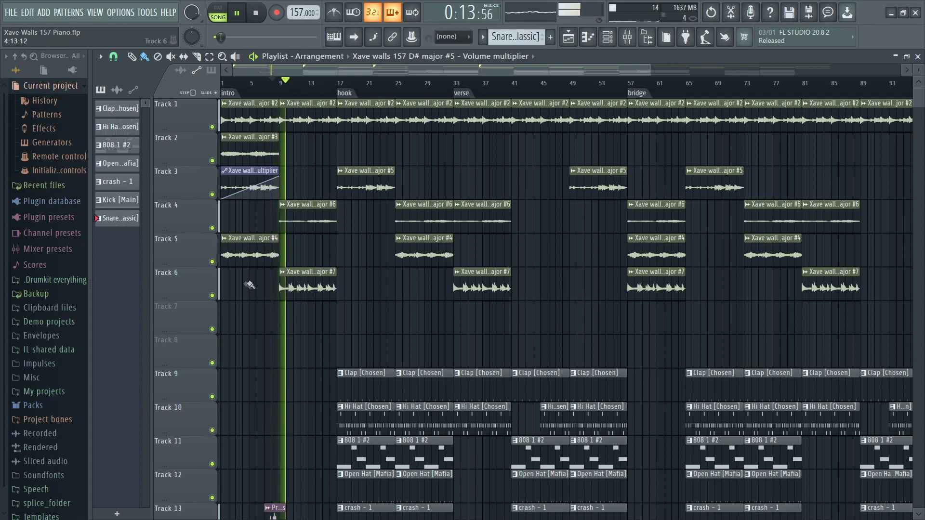
right_click(213, 296)
right_click(214, 296)
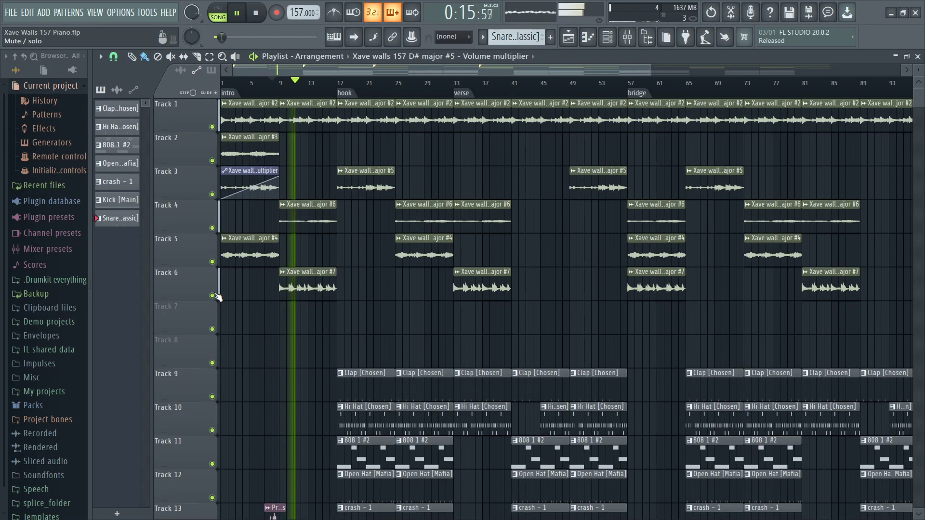
key("space")
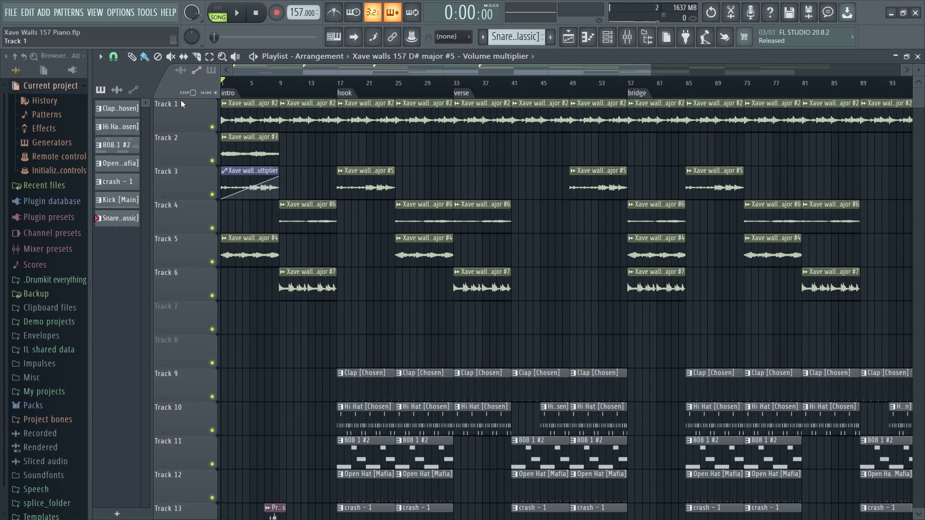
Step: Try moving the Track 4 and Track 6 clips from bar 9 to bar 1, and play the layered intro
scroll(359, 88, "up", 2)
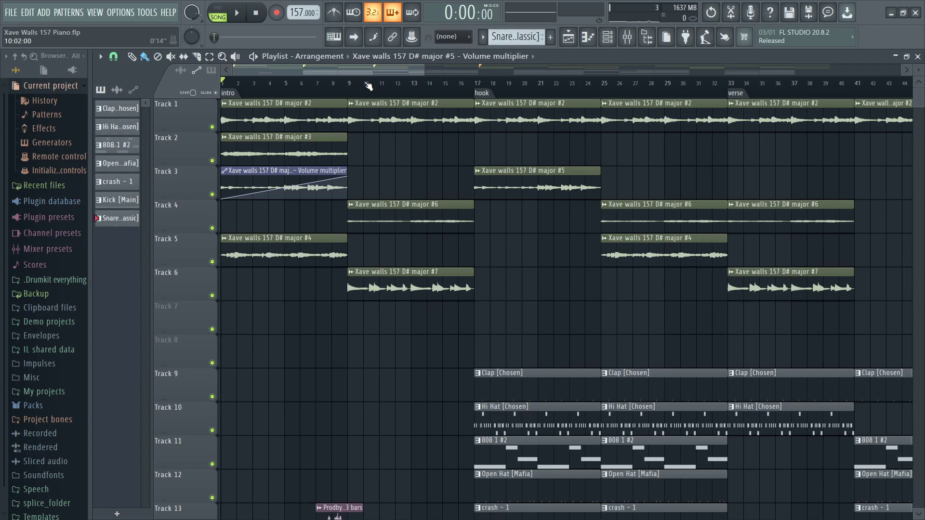
left_click_drag(350, 85, 223, 85)
left_click_drag(395, 221, 404, 247)
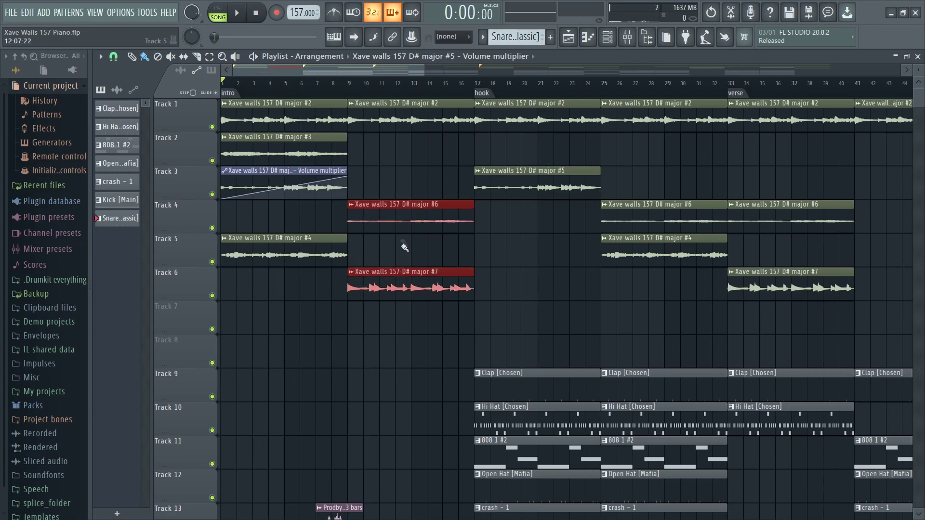
key("shift+Left")
key("space")
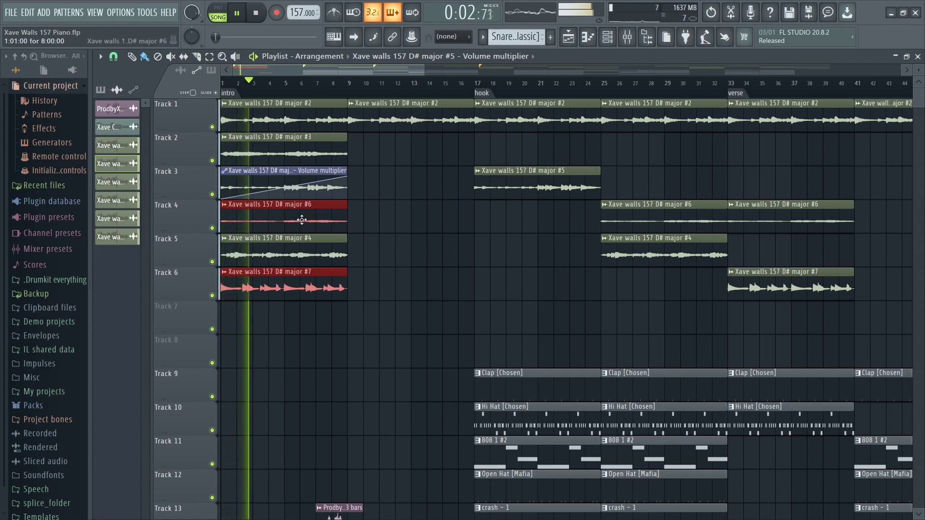
Step: Stop playback, move the selected Track 4 and Track 6 clips back to bar 9 and deselect them
key("space")
left_click_drag(302, 220, 419, 218)
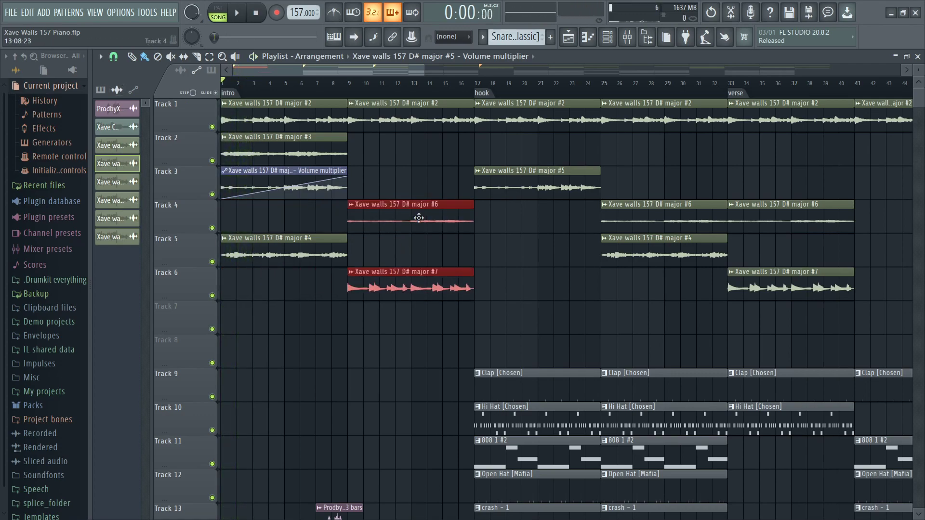
left_click(373, 181)
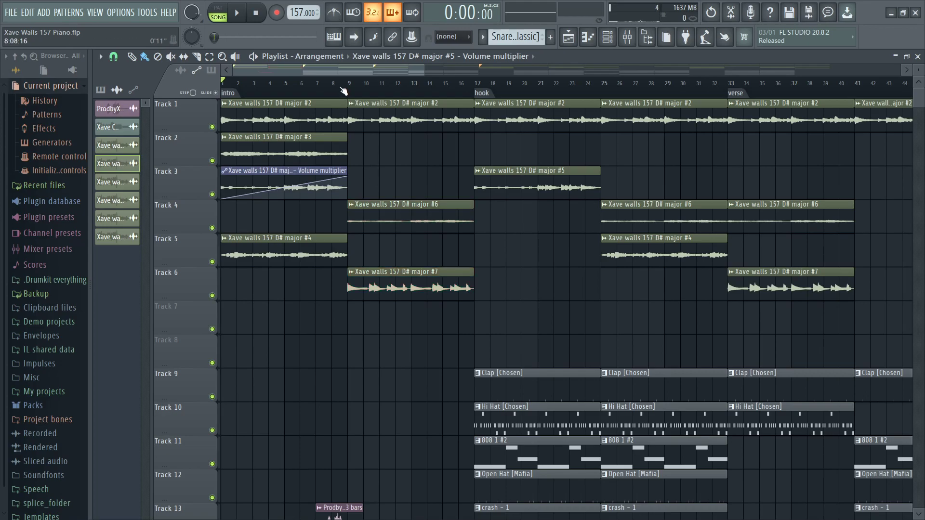
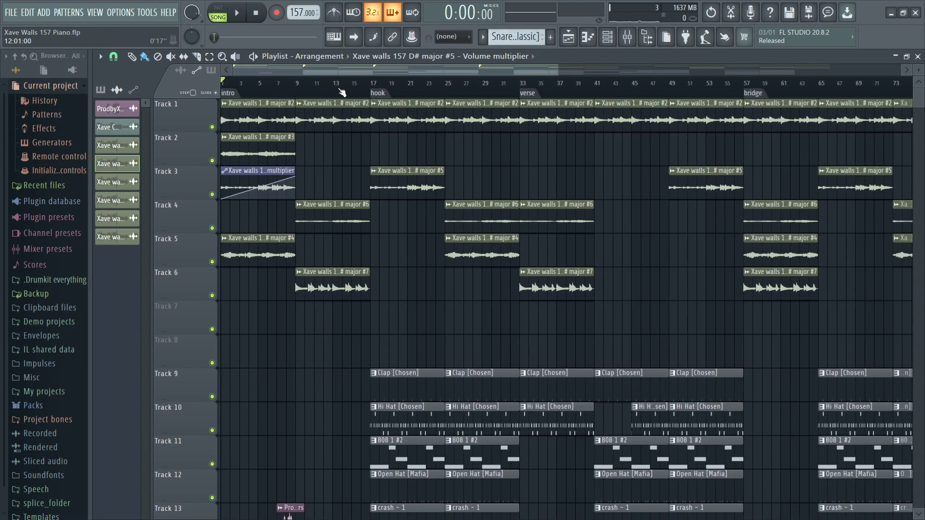
Step: Locate the hook at bar 17 with the playhead, return it to the song start and reduce the playlist track height
scroll(303, 91, "up", 2)
left_click(426, 85)
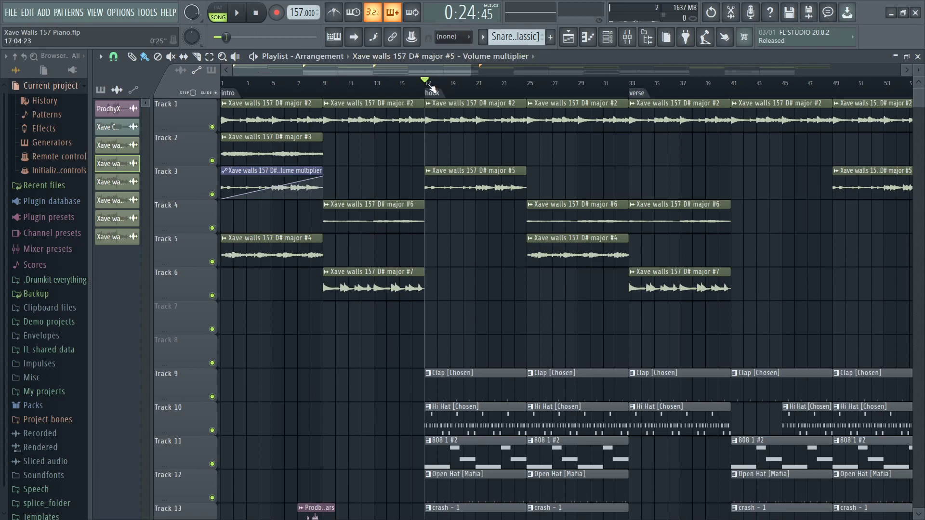
left_click_drag(430, 88, 217, 85)
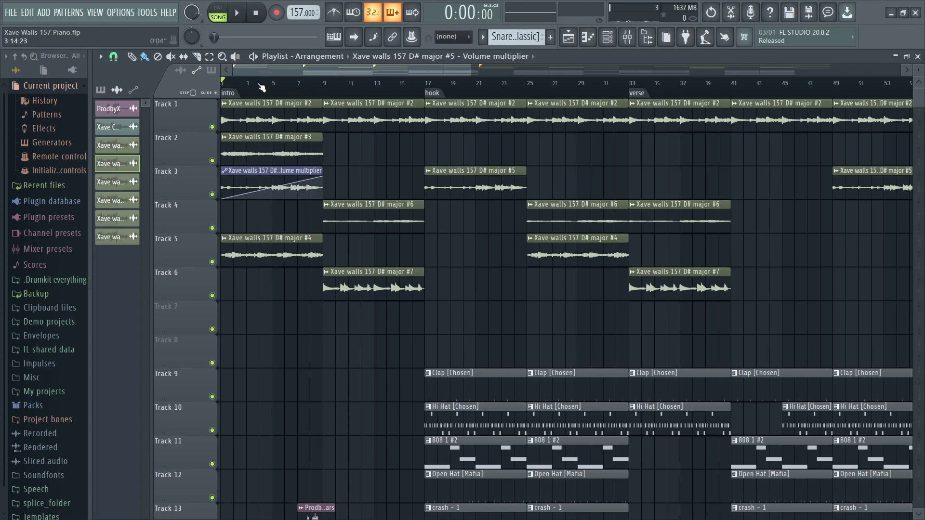
scroll(260, 87, "down", 2)
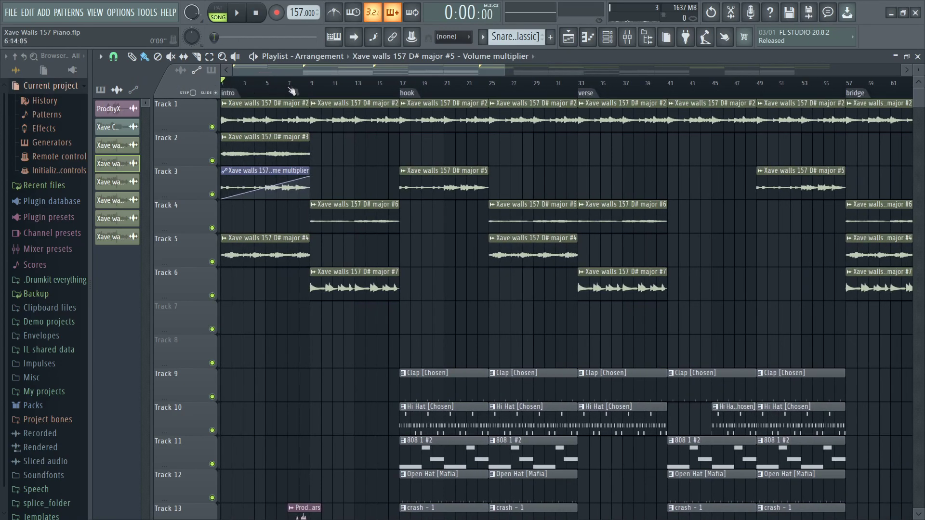
scroll(376, 289, "down", 4)
mouse_move(921, 69)
left_mouse_down()
mouse_move(921, 87)
mouse_move(921, 72)
left_mouse_up()
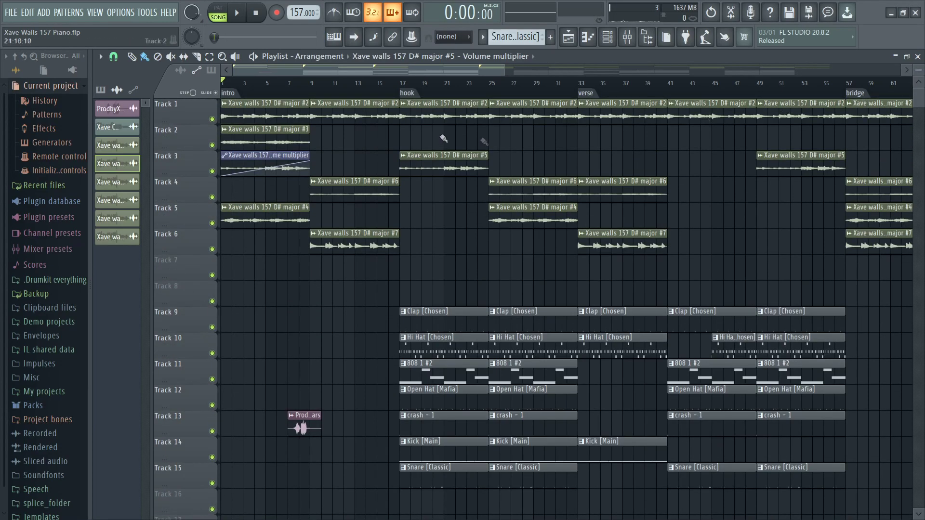
Step: Place the playhead at bar 17 and isolate melody Tracks 1 to 6, leaving all other tracks muted
left_click(404, 85)
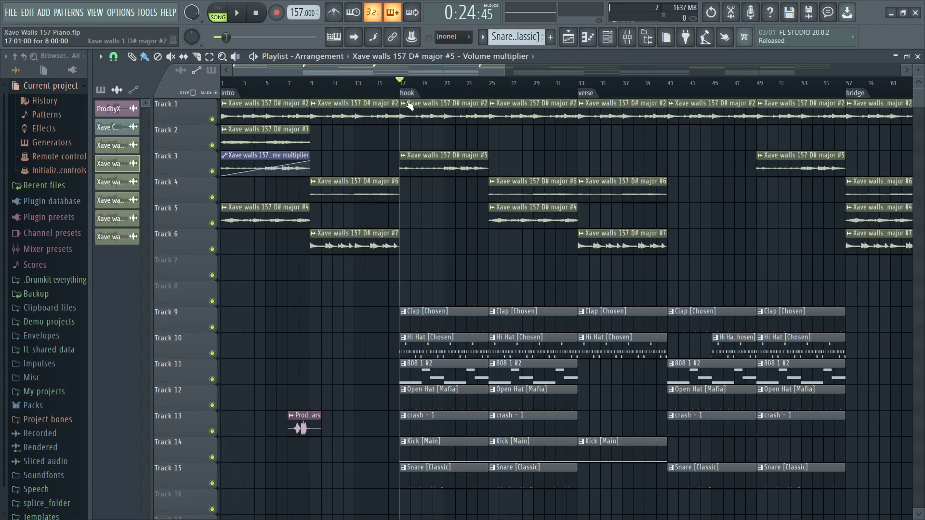
right_click(212, 249)
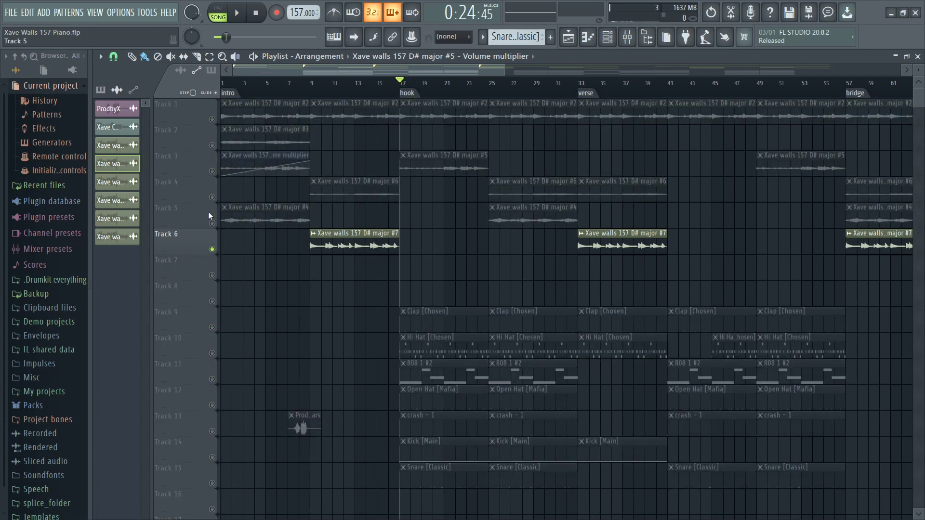
left_click(212, 221)
left_click(212, 197)
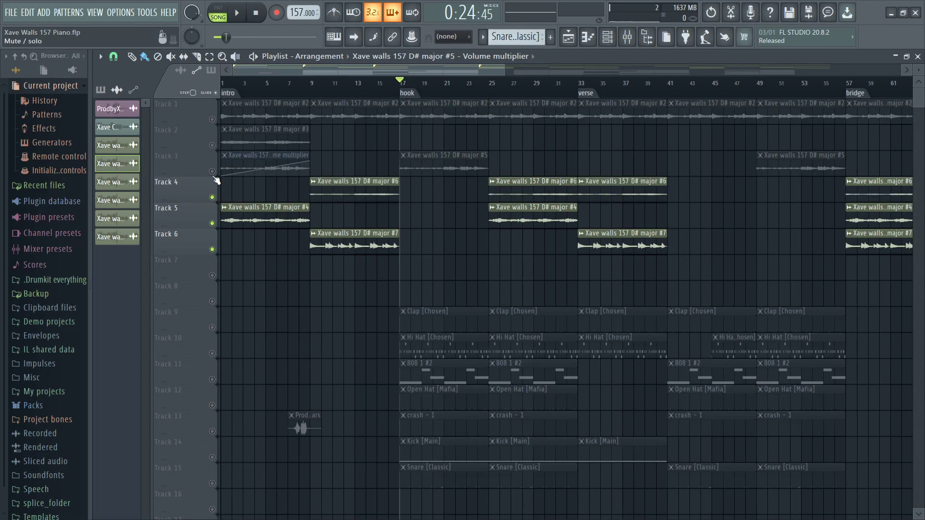
left_click(212, 171)
left_click(212, 145)
left_click(212, 120)
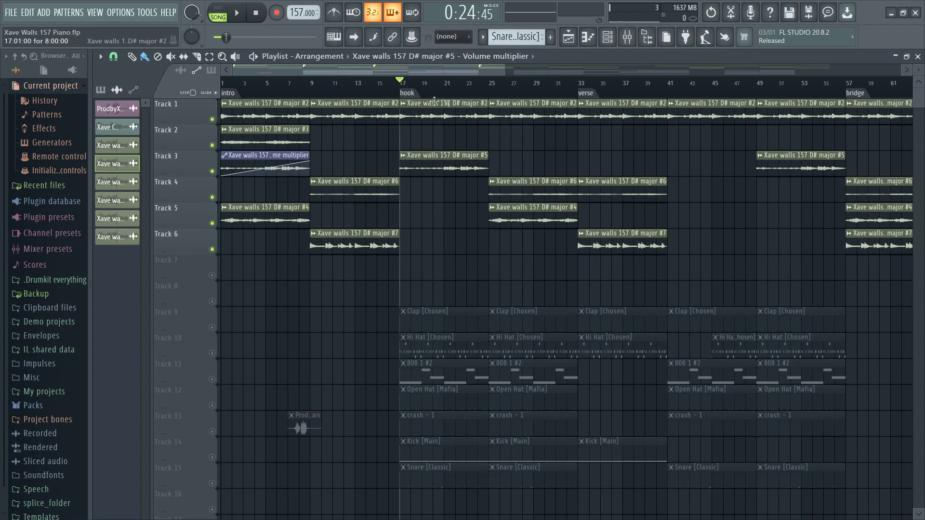
Step: Listen to the hook's melodies from bar 17 and again from bar 25 up to the verse, and stop playback
key("space")
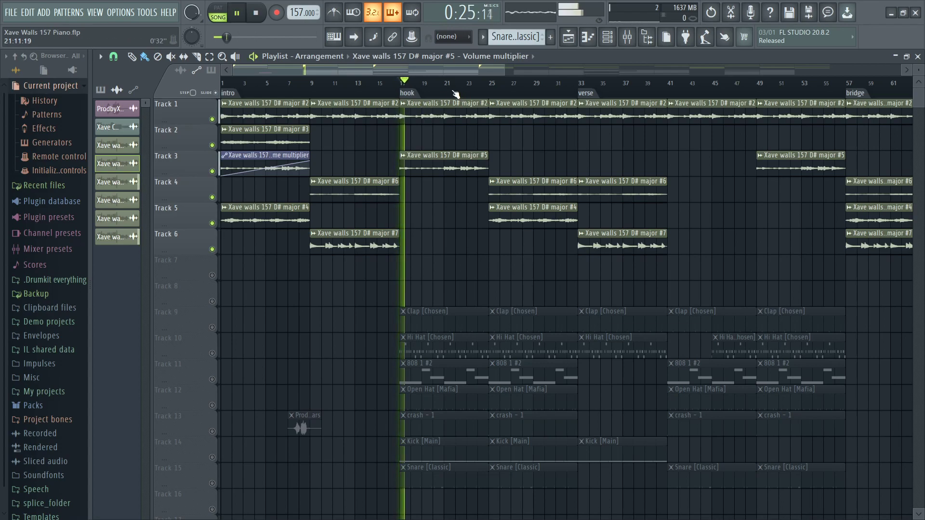
key("space")
left_click(488, 87)
key("space")
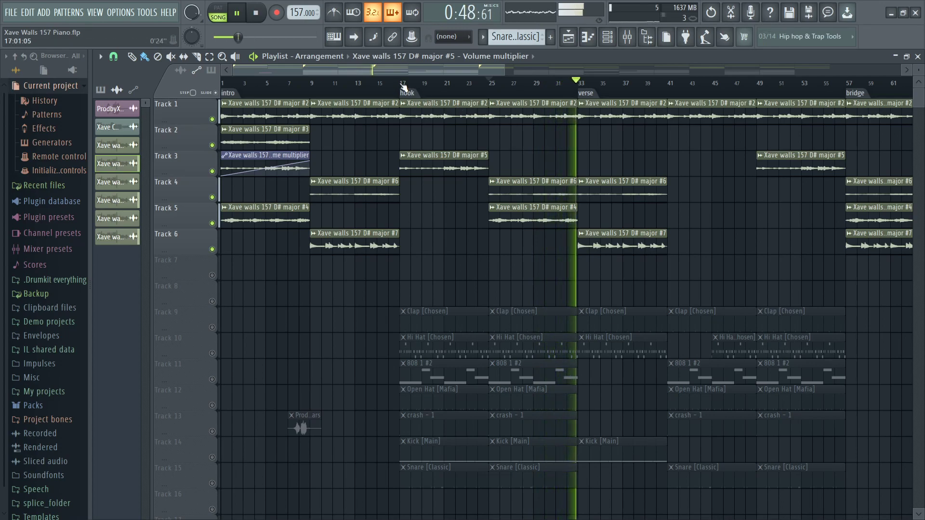
key("space")
Step: Select the whole hook section from bar 17 to bar 33 on the playlist timeline
left_click_drag(403, 87, 574, 84)
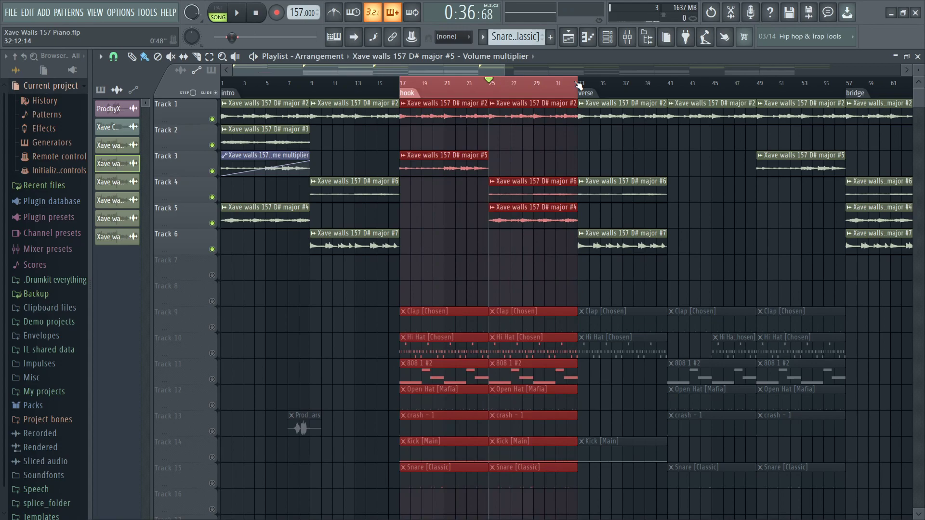
scroll(509, 92, "down", 2)
scroll(426, 92, "up", 2)
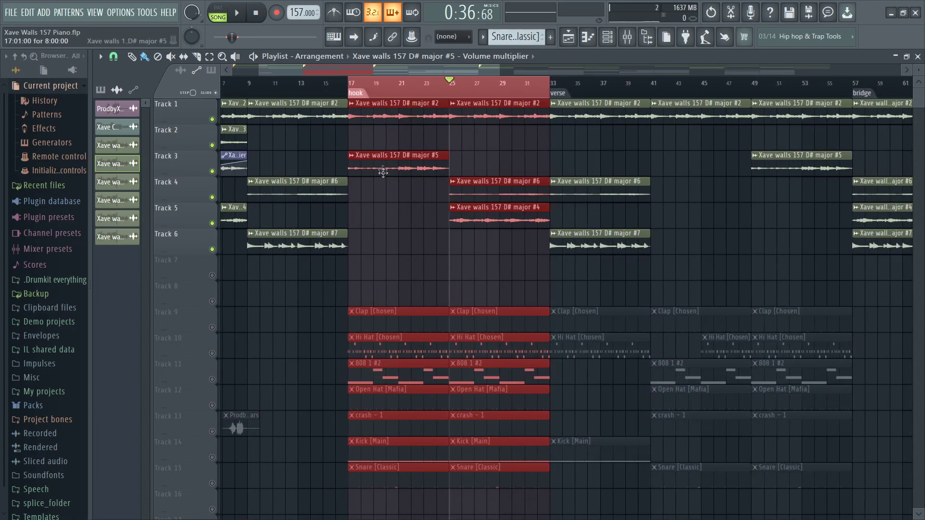
scroll(378, 93, "down", 2)
scroll(379, 92, "down", 2)
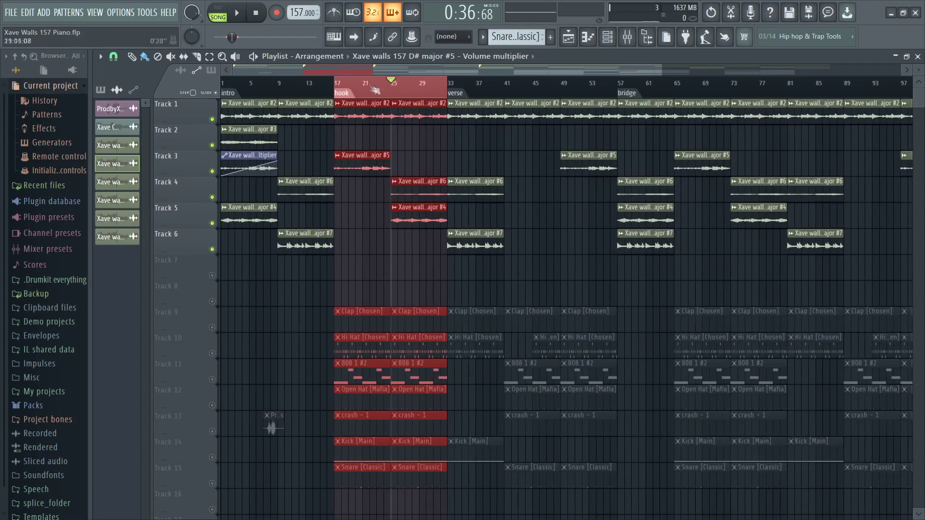
Step: Return the playhead to the start of the hook at bar 17 and unmute all playlist tracks
left_click_drag(352, 87, 336, 86)
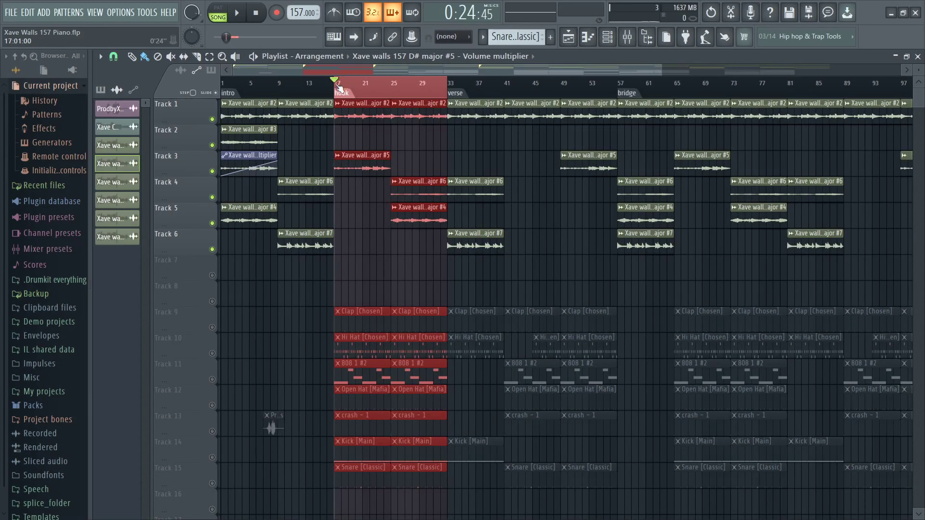
scroll(336, 87, "down", 3)
key("ctrl+z")
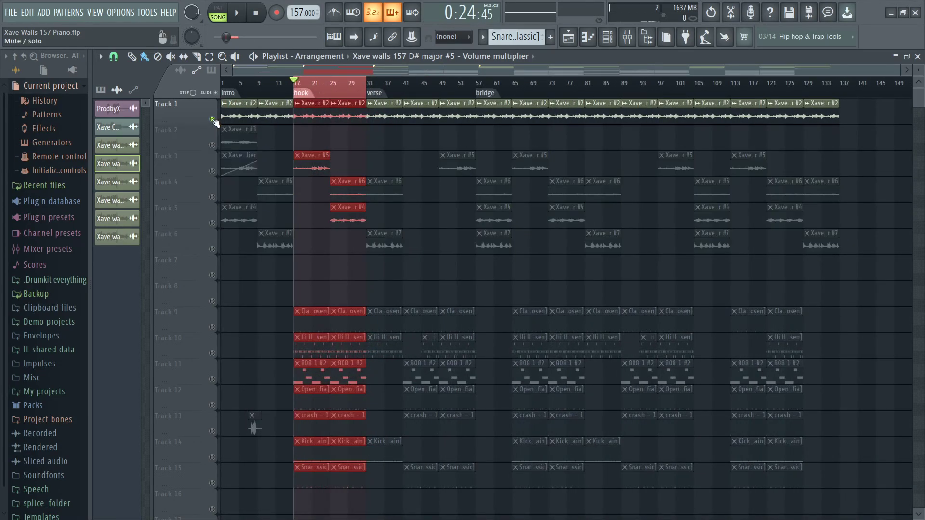
scroll(294, 83, "up", 1)
scroll(294, 82, "up", 4)
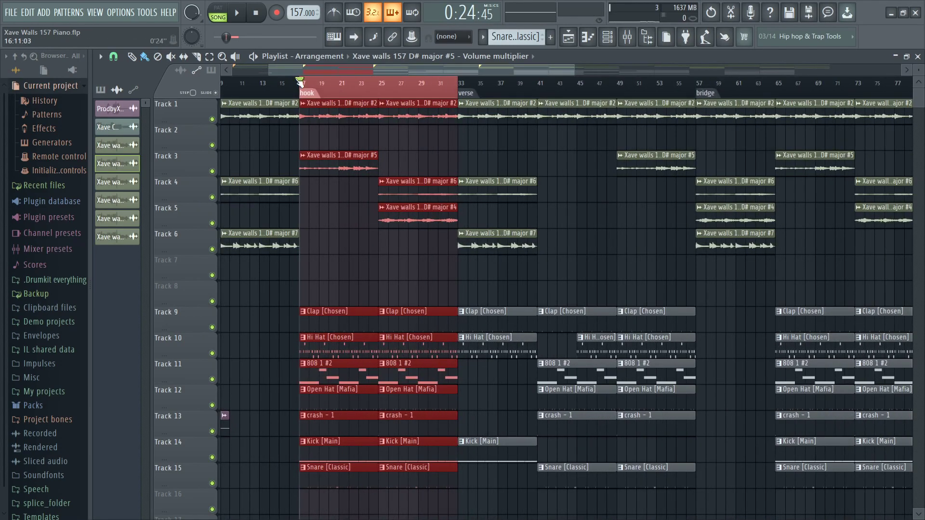
Step: Listen to the full hook from bar 17, stop playback and clear the time selection
key("space")
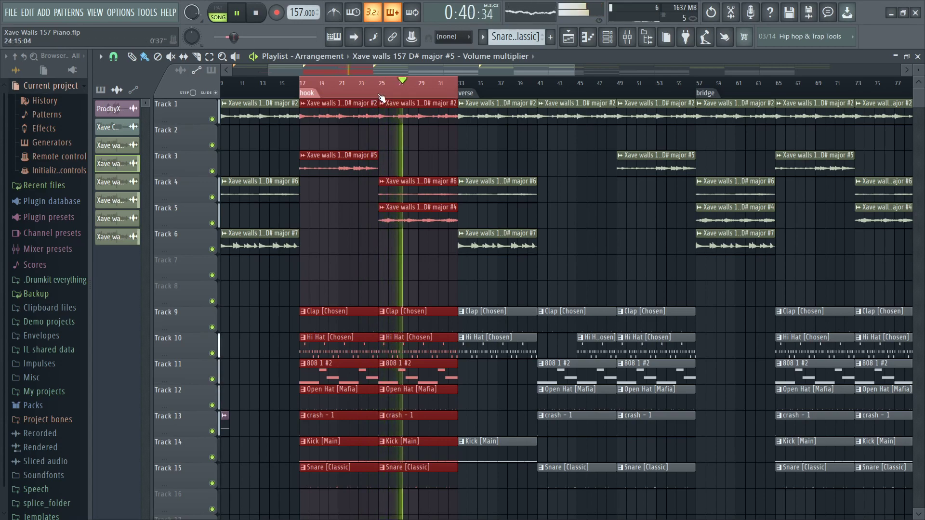
key("space")
left_click(301, 92)
Step: Place the playhead at the start of the verse at bar 33
scroll(301, 92, "down", 2)
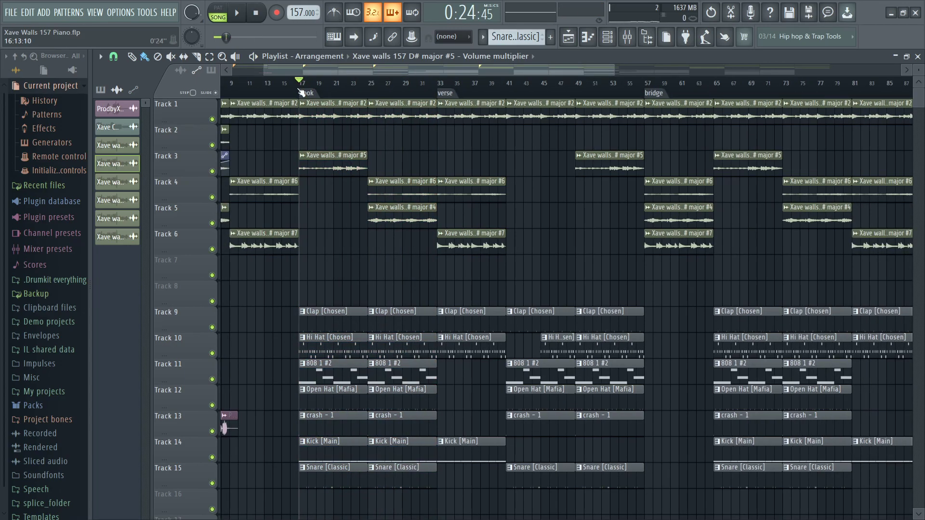
scroll(301, 92, "up", 6)
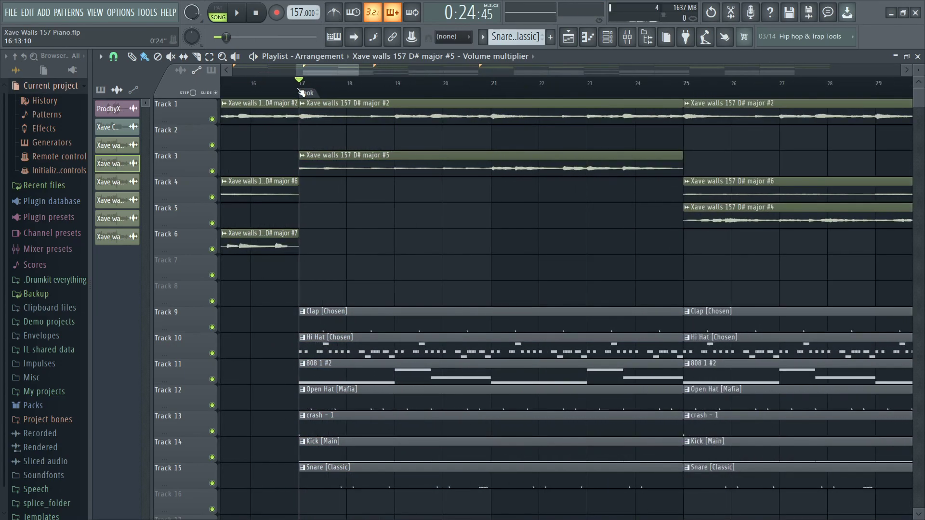
scroll(301, 91, "up", 2)
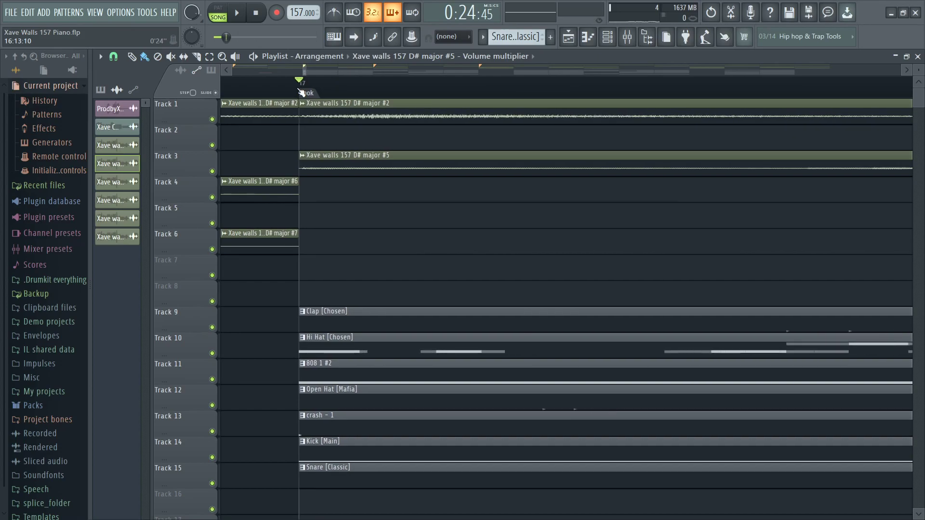
scroll(301, 91, "up", 3)
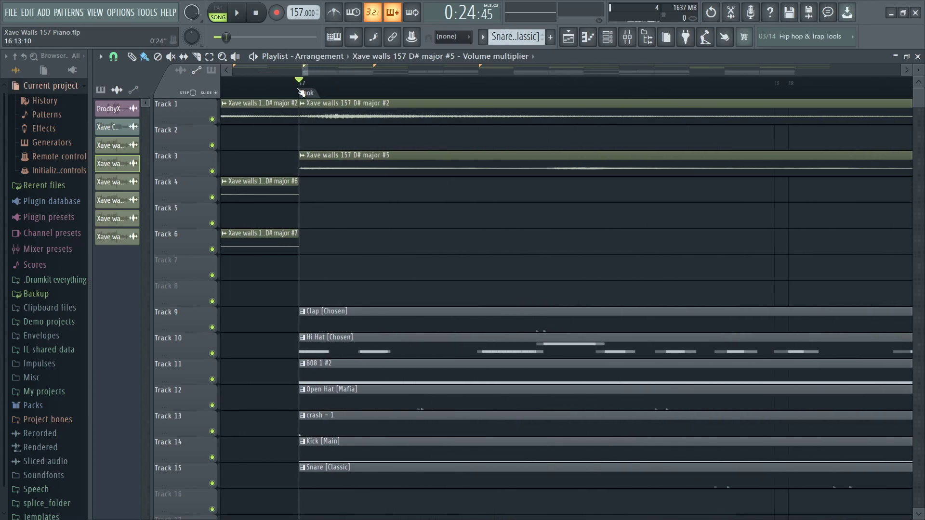
scroll(301, 92, "down", 2)
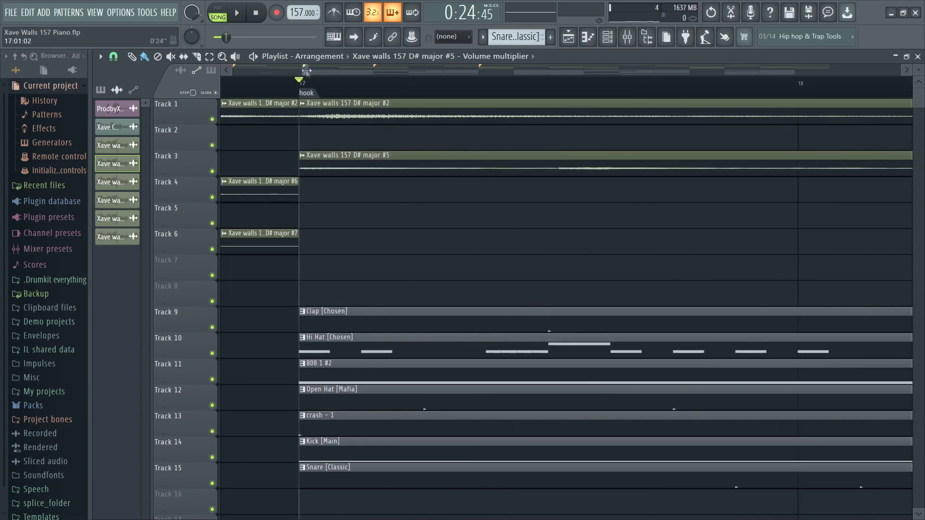
left_click_drag(307, 72, 414, 75)
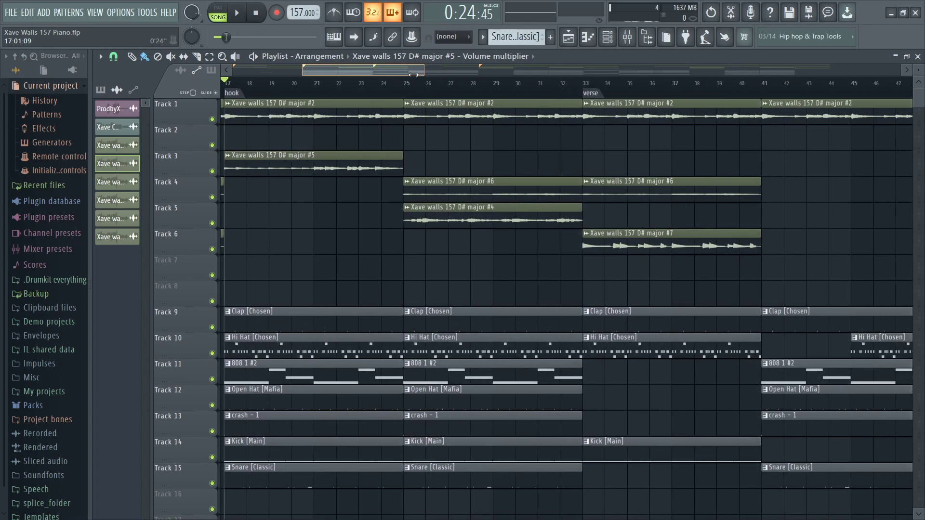
scroll(448, 87, "down", 4)
left_click(449, 83)
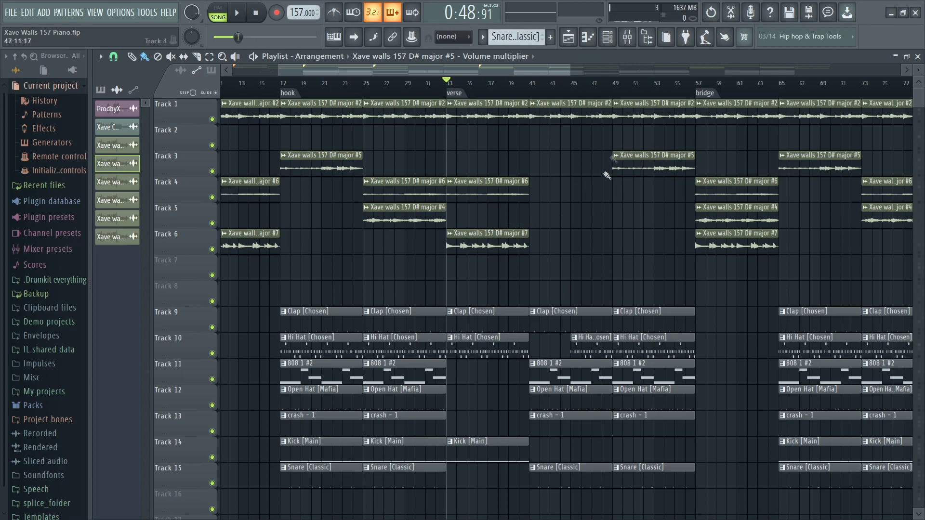
Step: Listen to the opening of the verse from bar 33 and stop playback
scroll(527, 83, "down", 3)
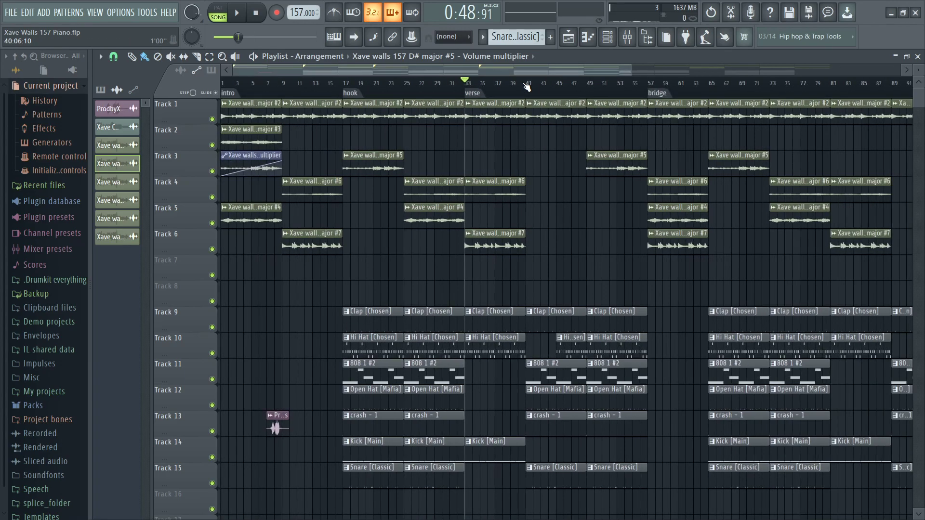
scroll(527, 85, "up", 4)
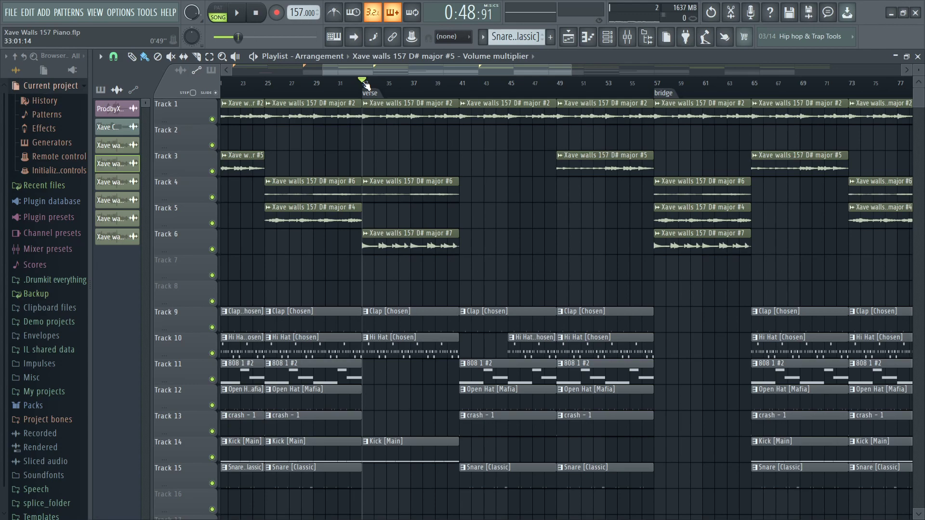
scroll(367, 86, "up", 3)
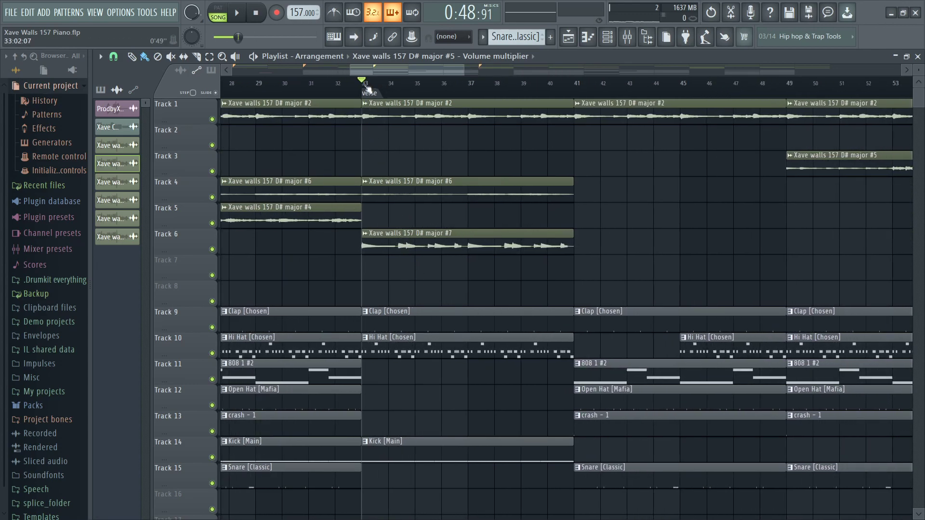
scroll(367, 87, "down", 2)
scroll(367, 87, "down", 1)
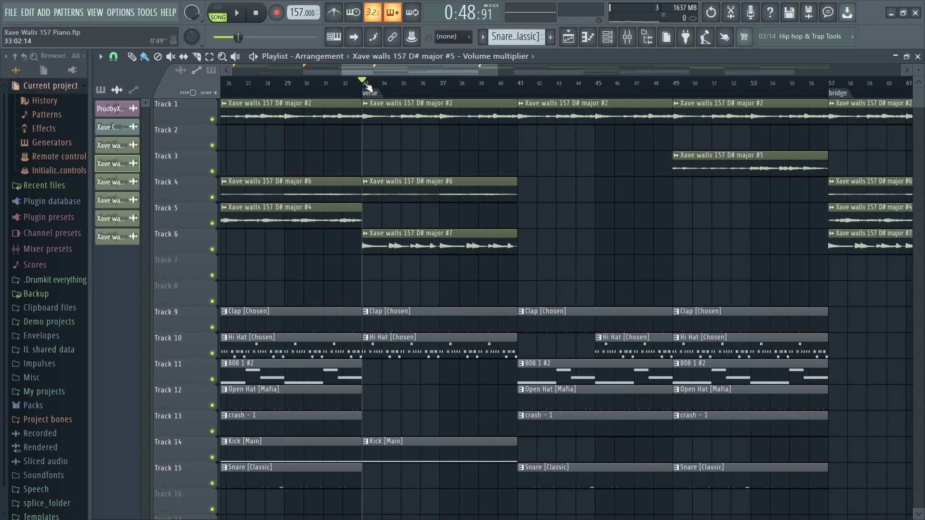
scroll(367, 87, "down", 1)
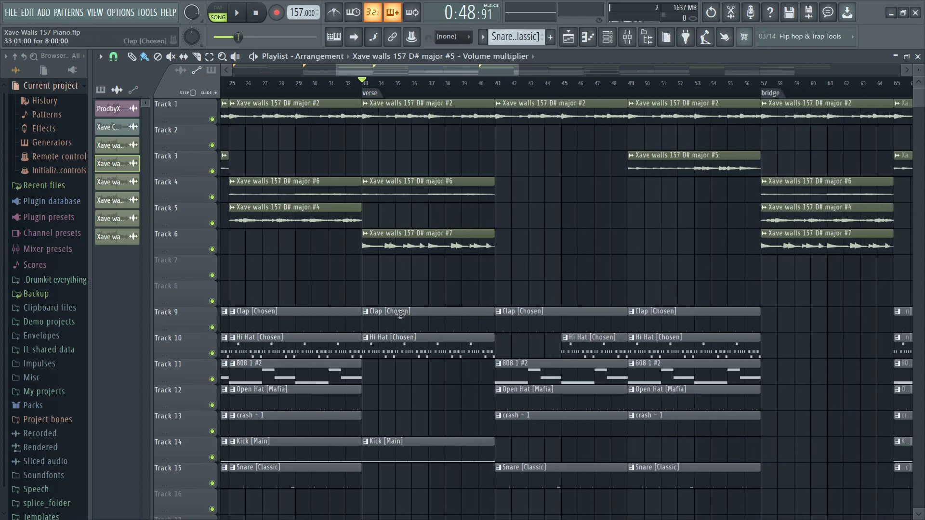
key("space")
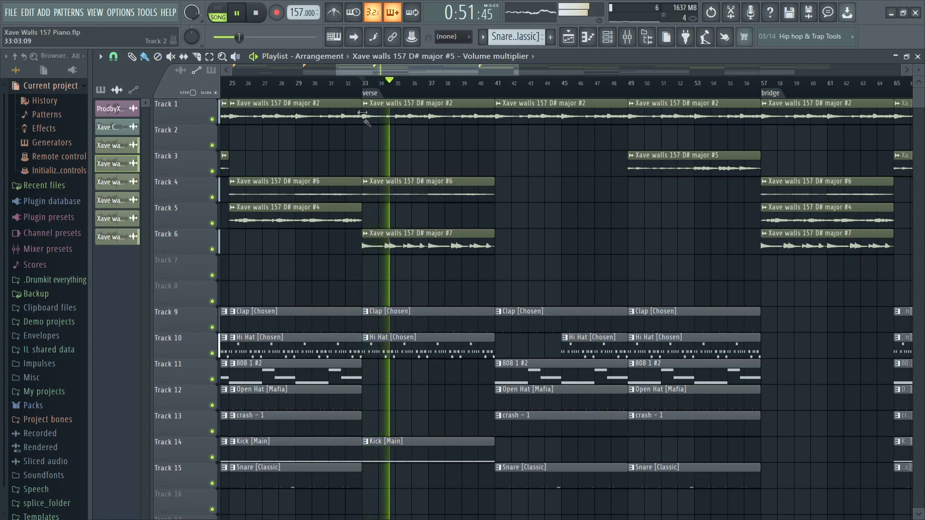
scroll(392, 88, "down", 1)
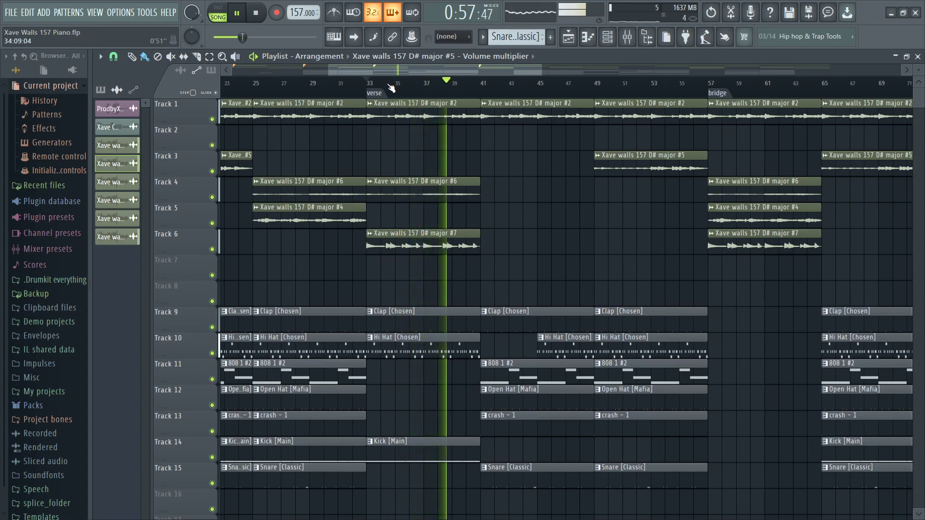
key("space")
Step: Delete the Kick clip on Track 14 and the melody clip on Track 6 at bar 33, and check the verse opening by ear
scroll(391, 87, "up", 2)
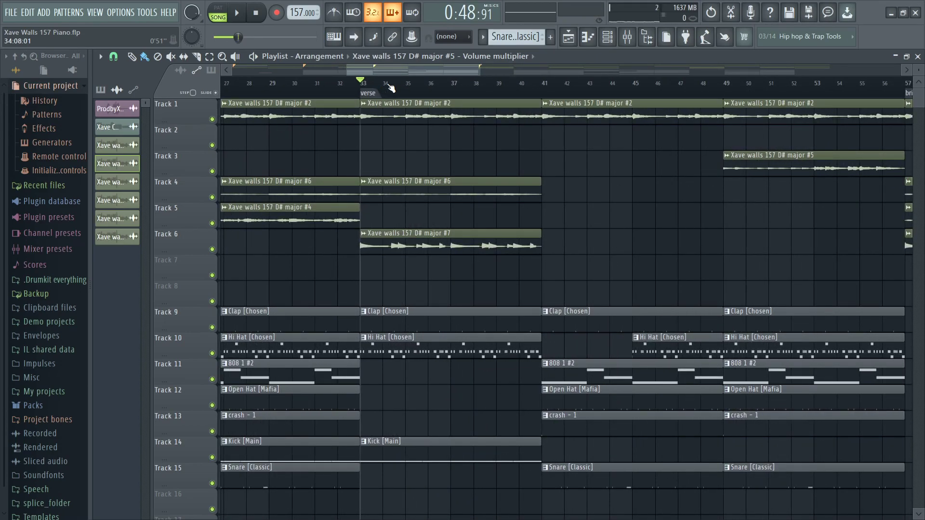
scroll(391, 87, "down", 2)
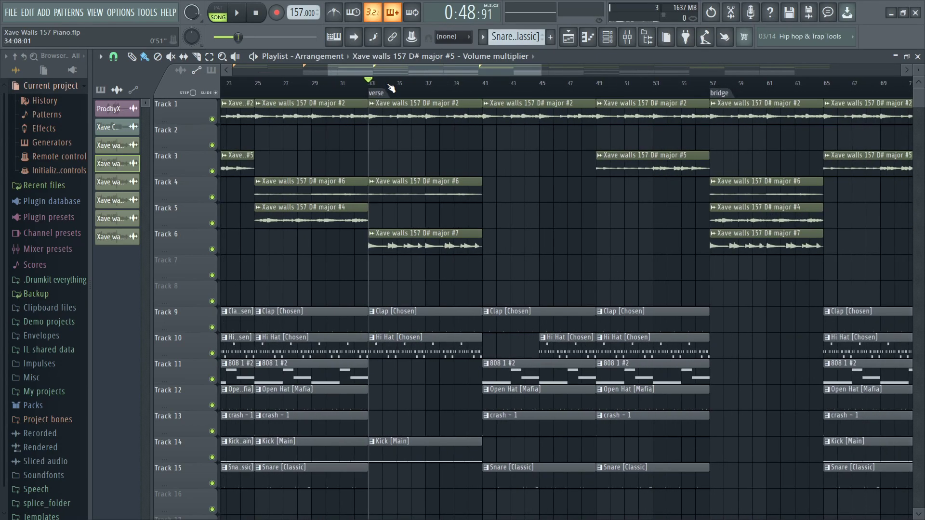
scroll(391, 87, "down", 1)
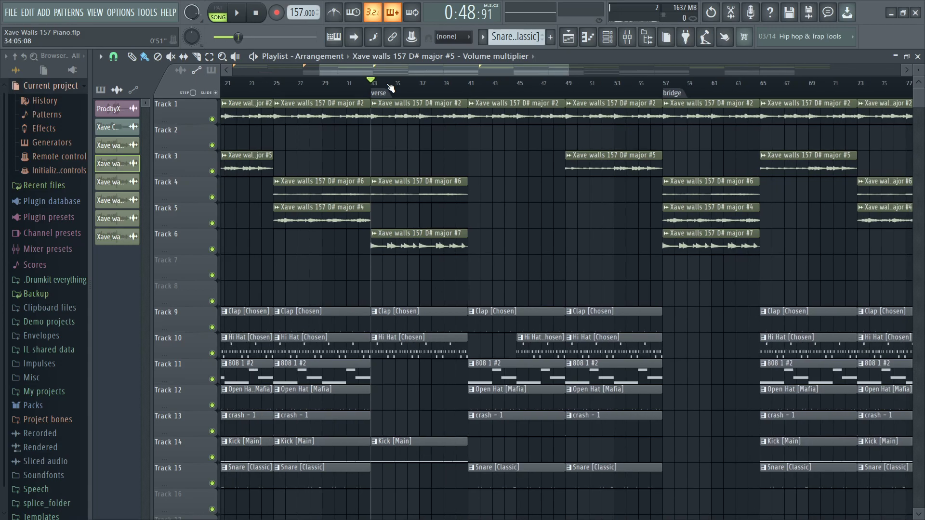
right_click(412, 445)
right_click(414, 247)
key("space")
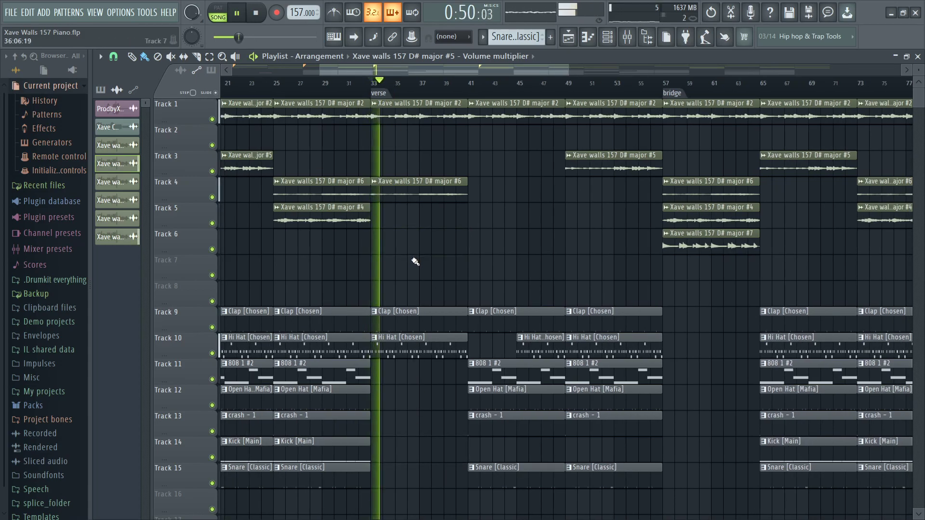
key("space")
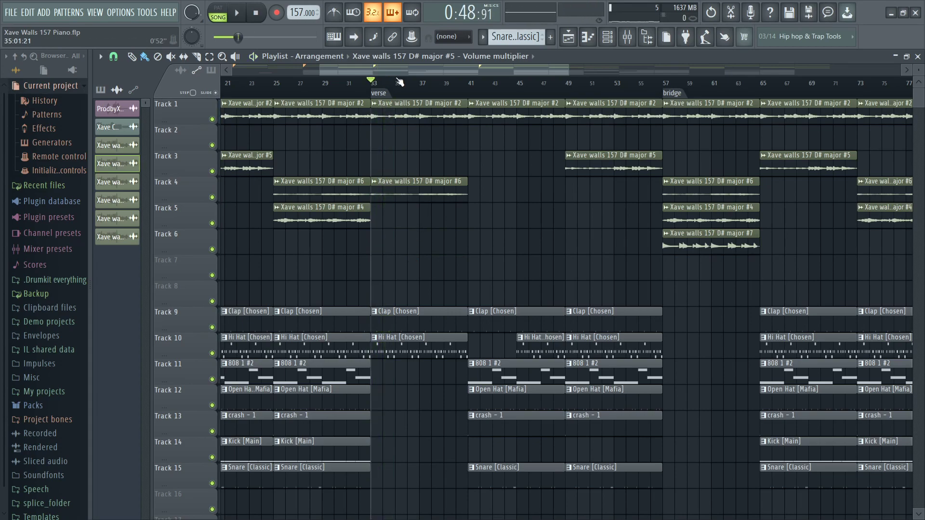
Step: Place the playhead at bar 41, where the second part of the verse begins
scroll(398, 90, "up", 2)
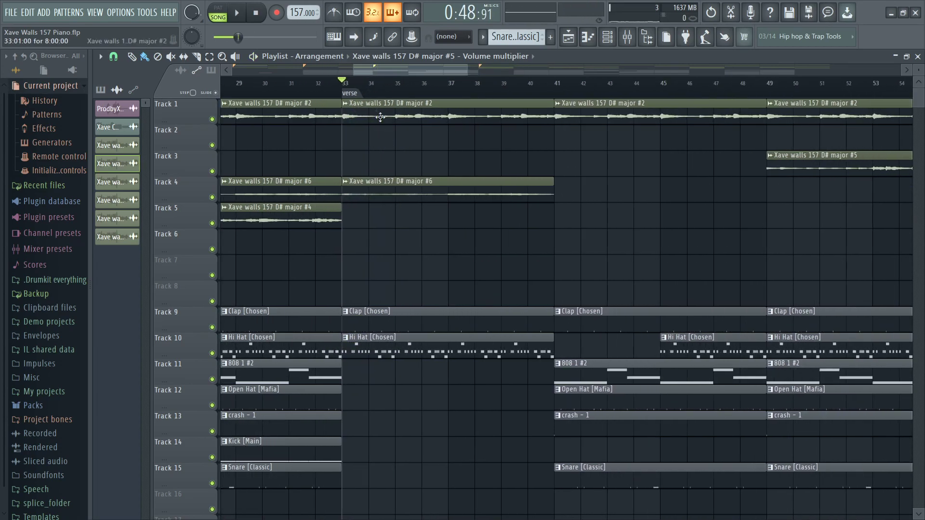
scroll(433, 89, "up", 1)
left_click(507, 91)
scroll(506, 91, "down", 3)
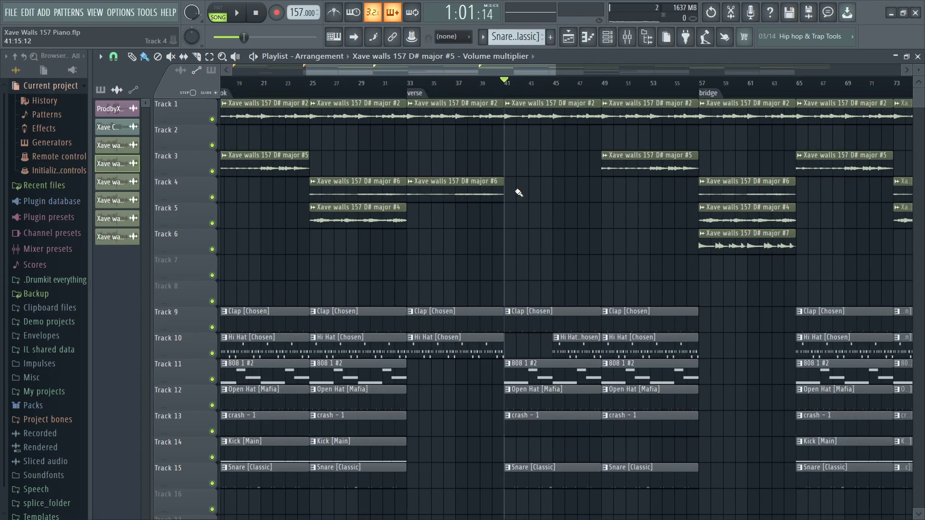
Step: Review the verse's melody and drum tracks and select the whole verse from bar 33 to bar 57 on the timeline
scroll(509, 200, "down", 3)
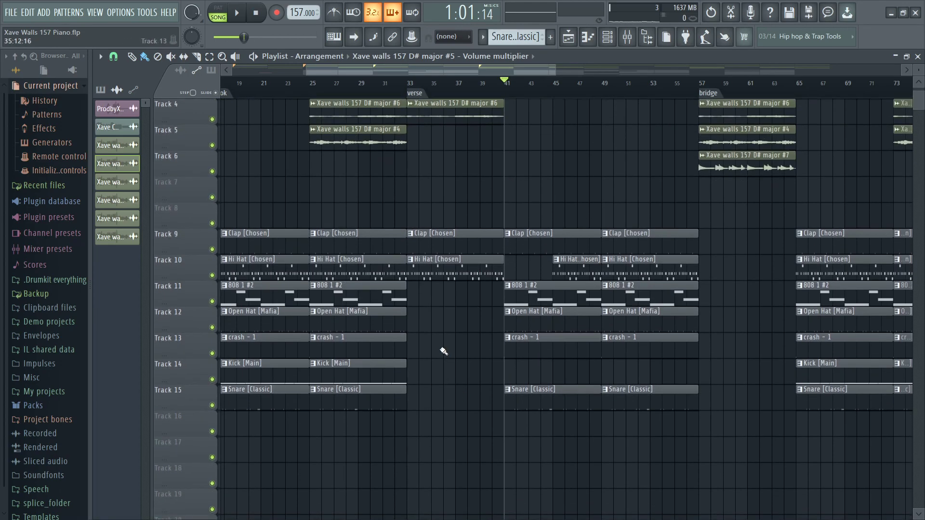
scroll(438, 361, "up", 2)
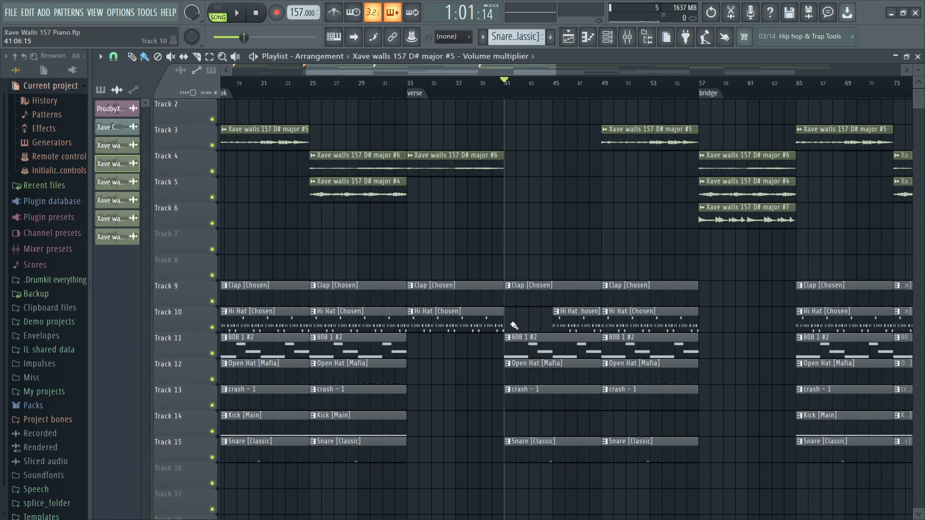
scroll(506, 218, "up", 1)
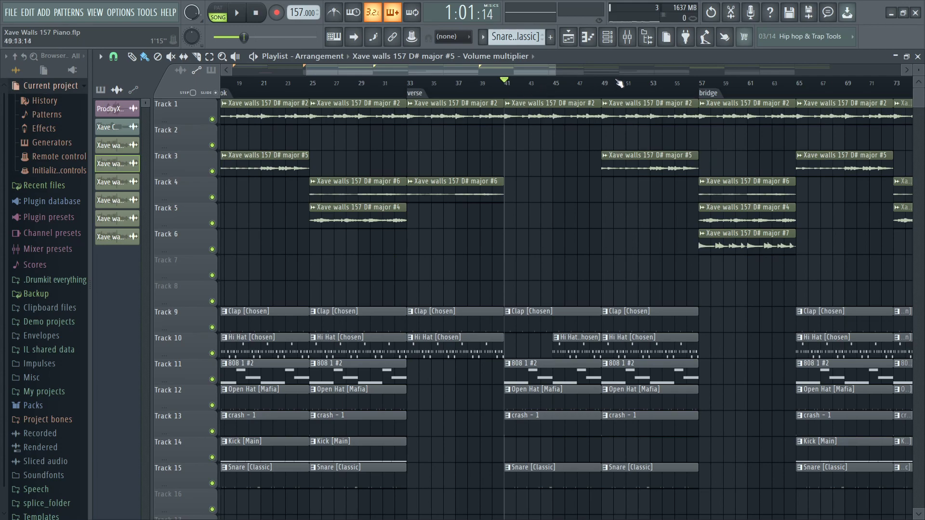
left_click_drag(412, 87, 700, 99)
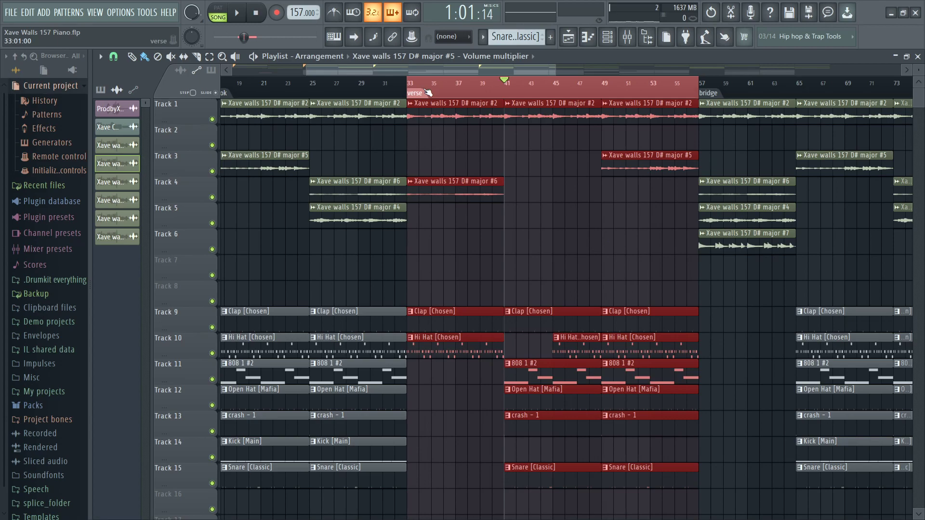
Step: Place the playhead at bar 49 and clear the verse's time selection
left_click(395, 66)
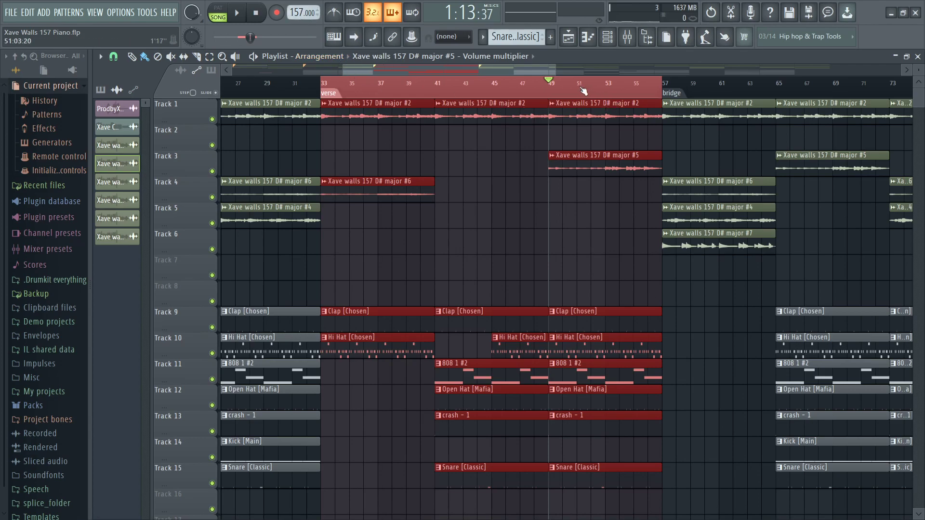
scroll(582, 91, "down", 1)
scroll(582, 91, "down", 1)
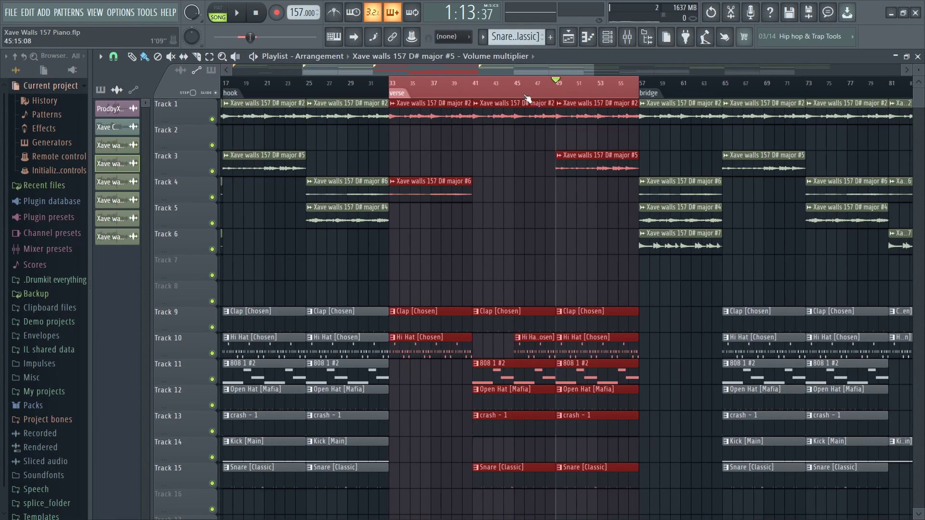
scroll(504, 90, "up", 4)
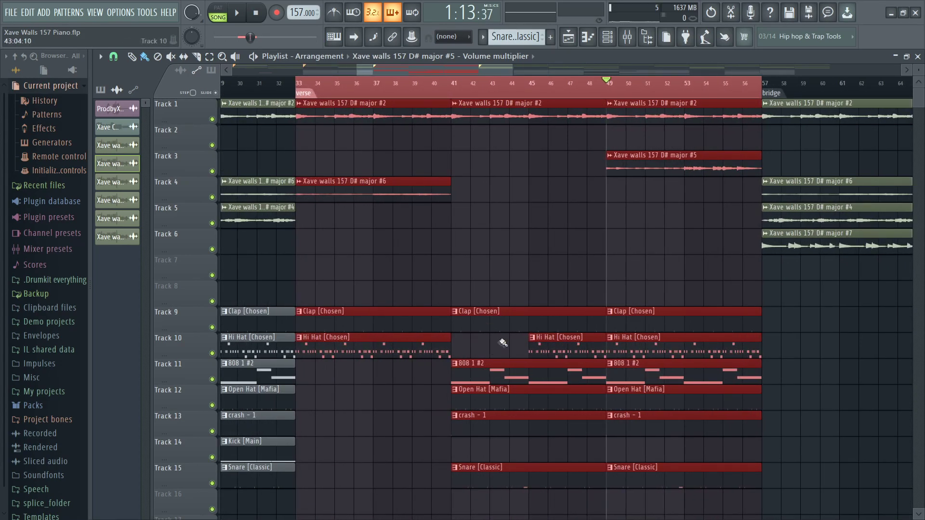
scroll(479, 275, "down", 3)
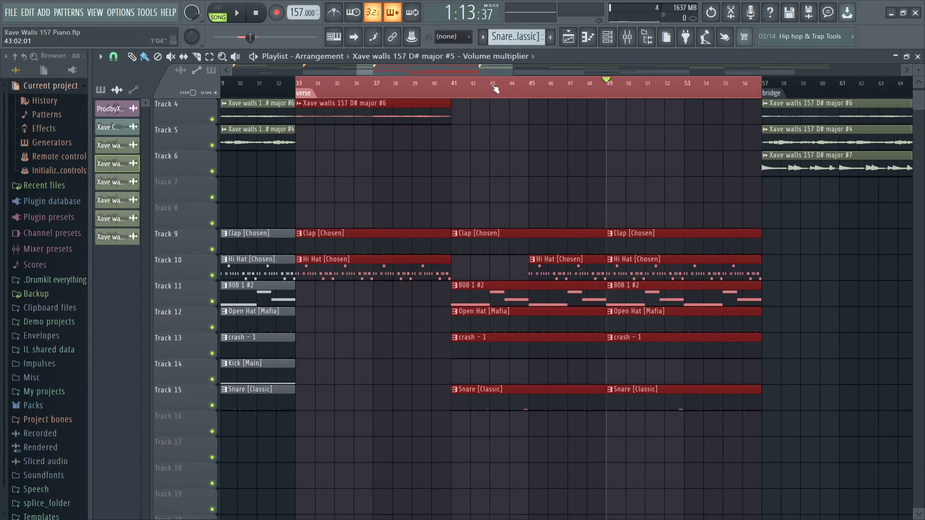
scroll(494, 88, "down", 4)
scroll(495, 90, "up", 4)
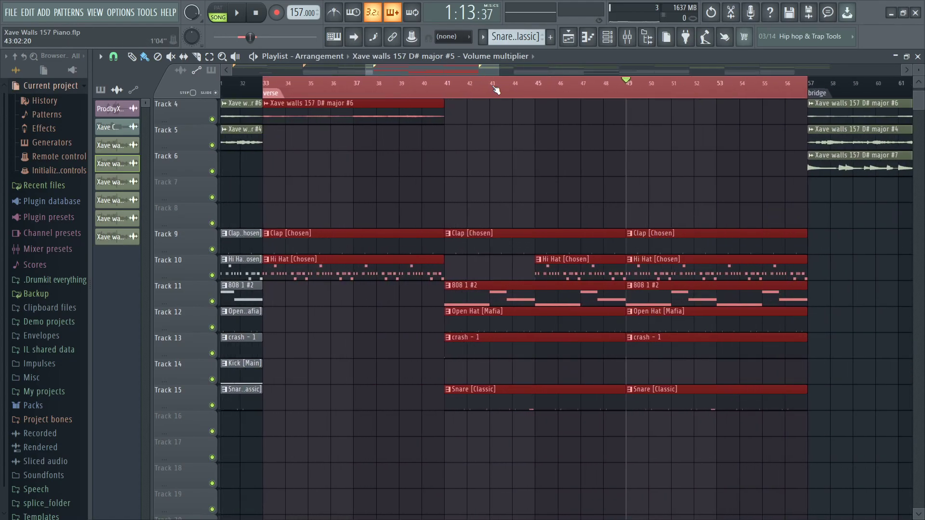
left_click(496, 90)
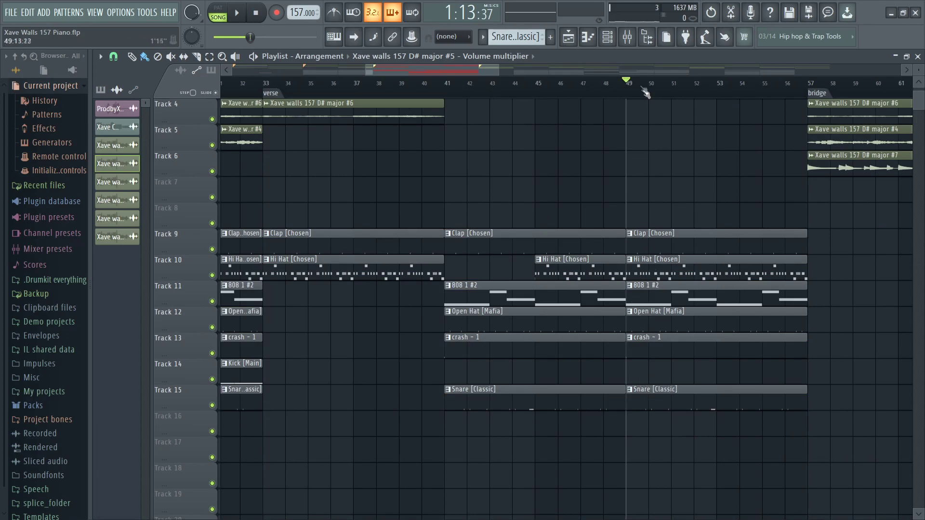
Step: Place the playhead at bar 57, where the bridge begins, and review the bridge within the whole arrangement
scroll(631, 85, "down", 2)
scroll(409, 176, "up", 3)
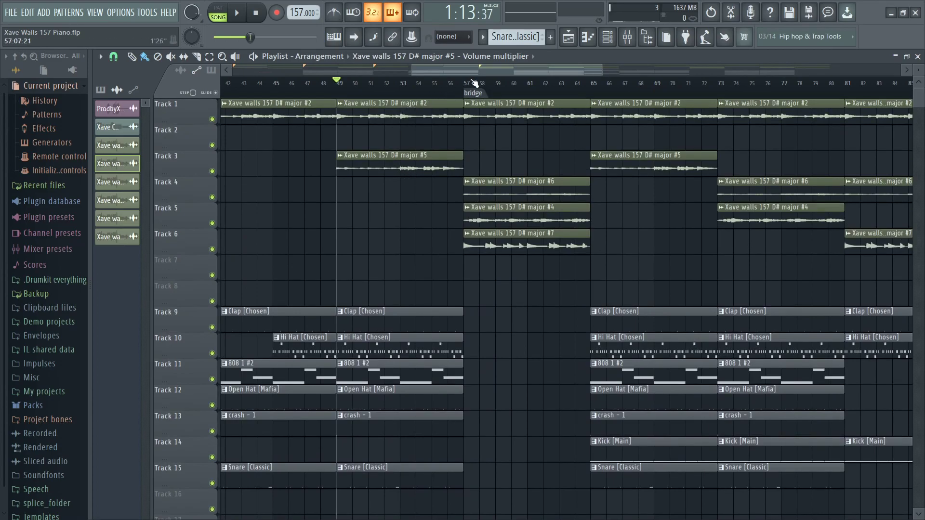
scroll(466, 84, "down", 4)
scroll(463, 86, "up", 4)
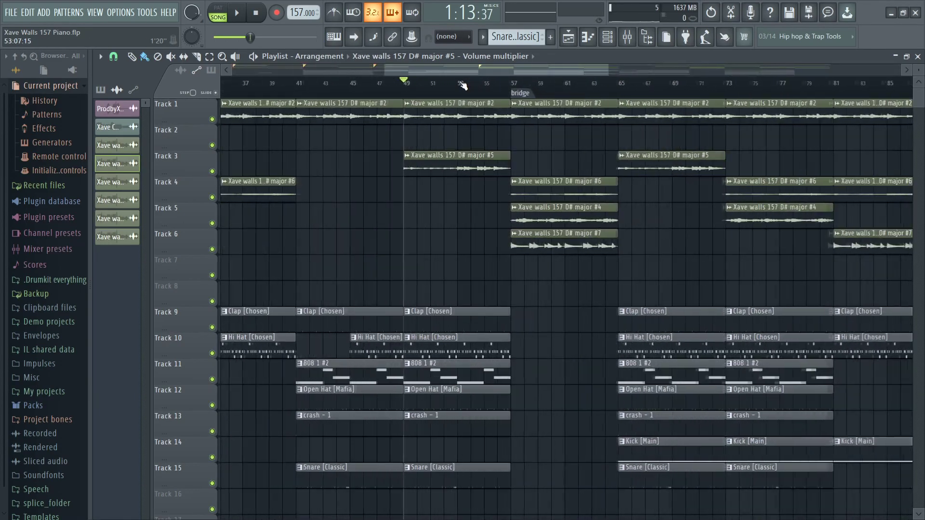
left_click(514, 85)
left_click(513, 85)
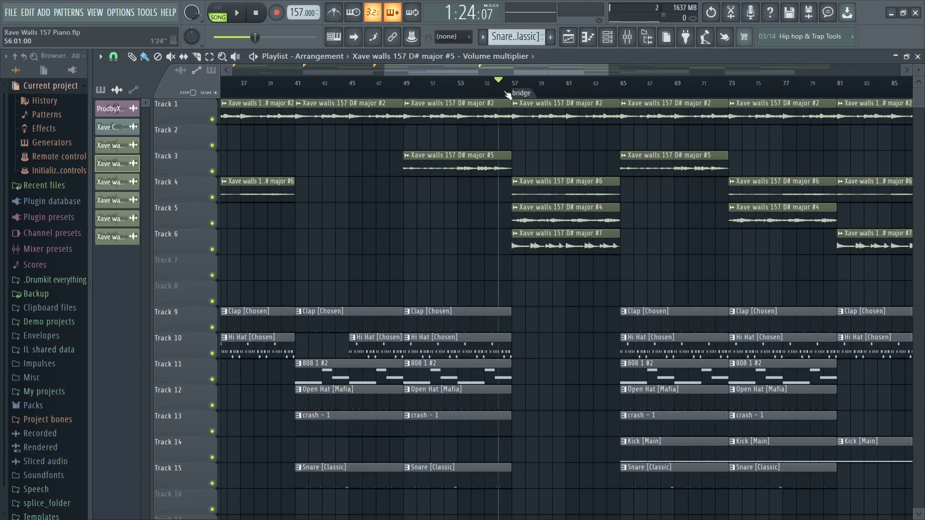
scroll(515, 90, "down", 3)
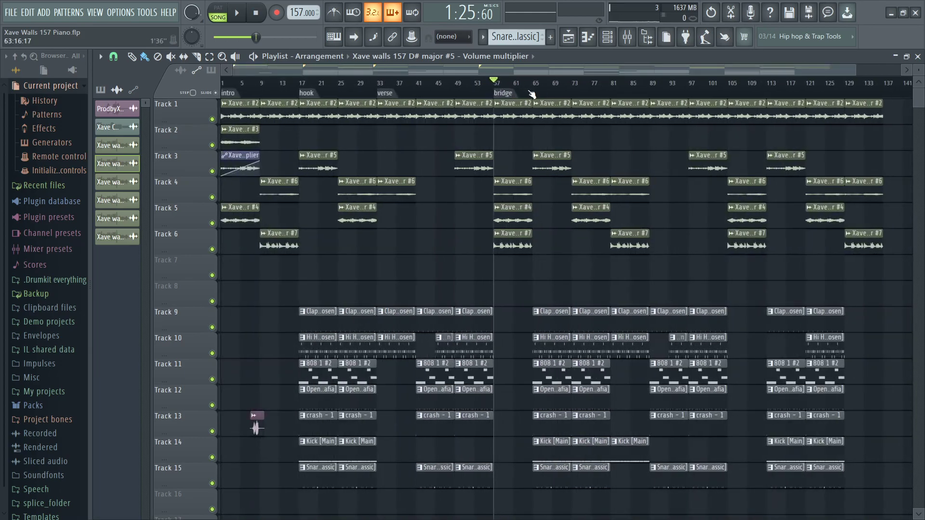
scroll(501, 89, "up", 2)
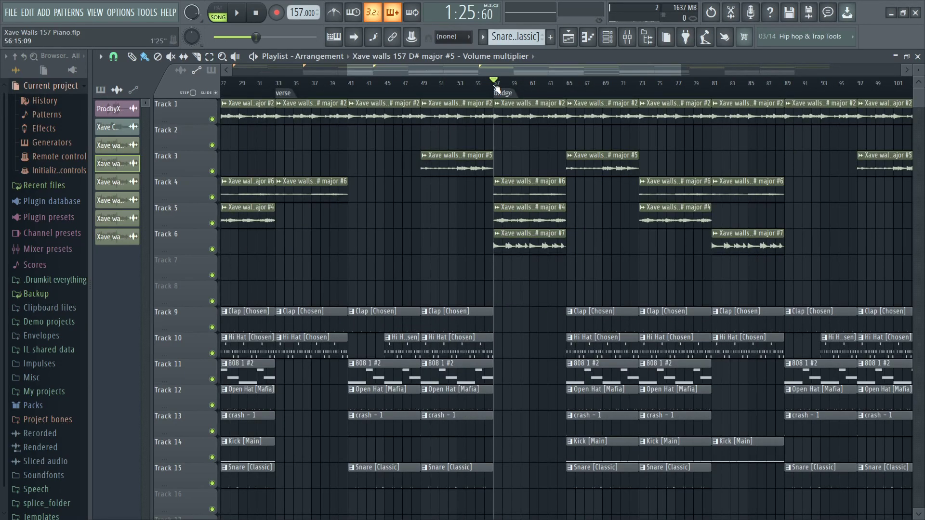
Step: Place the playhead at bar 65 and highlight the first hook and verse clips from bar 17 to bar 57
left_click(573, 86)
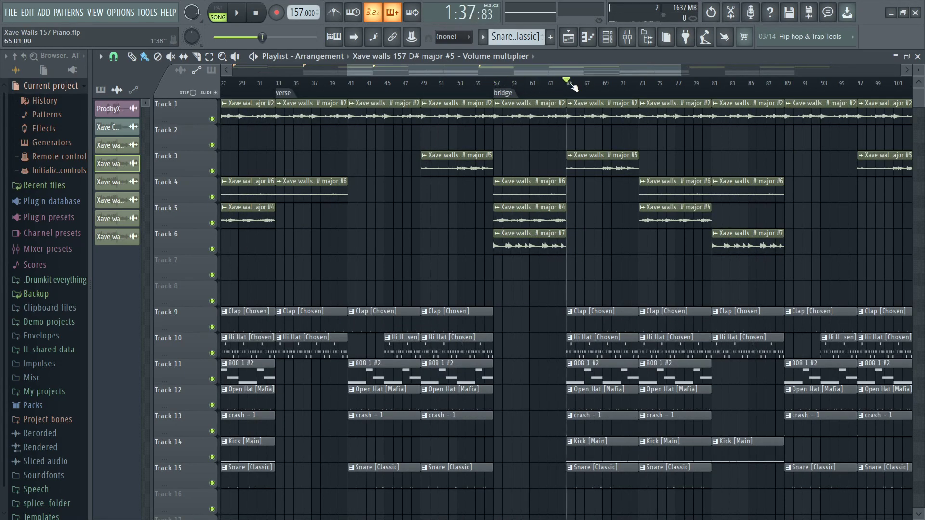
scroll(571, 86, "down", 3)
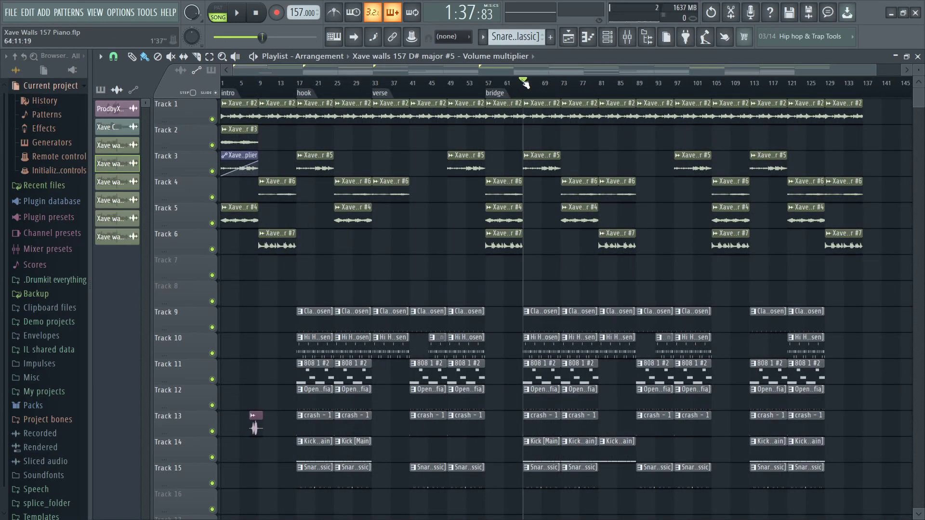
left_click_drag(474, 107, 305, 486)
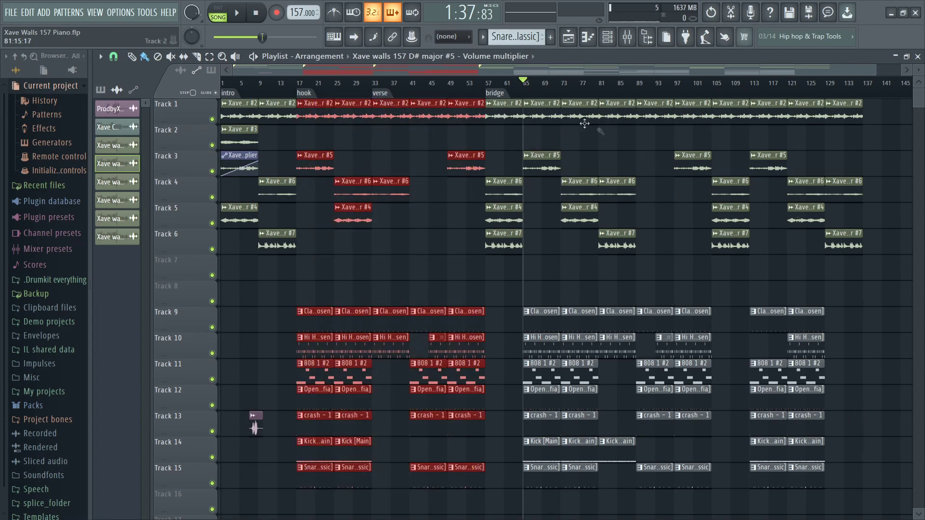
left_click(651, 260)
Step: Examine the repeated hook and verse from bar 65 and the second bridge at bar 105 across all tracks
scroll(528, 89, "up", 1)
scroll(527, 89, "up", 2)
scroll(527, 89, "up", 3)
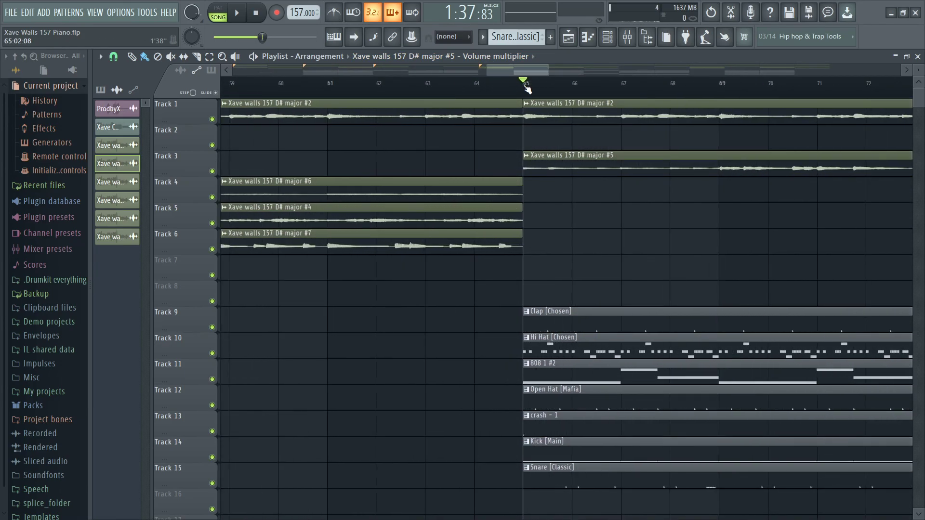
scroll(528, 89, "down", 6)
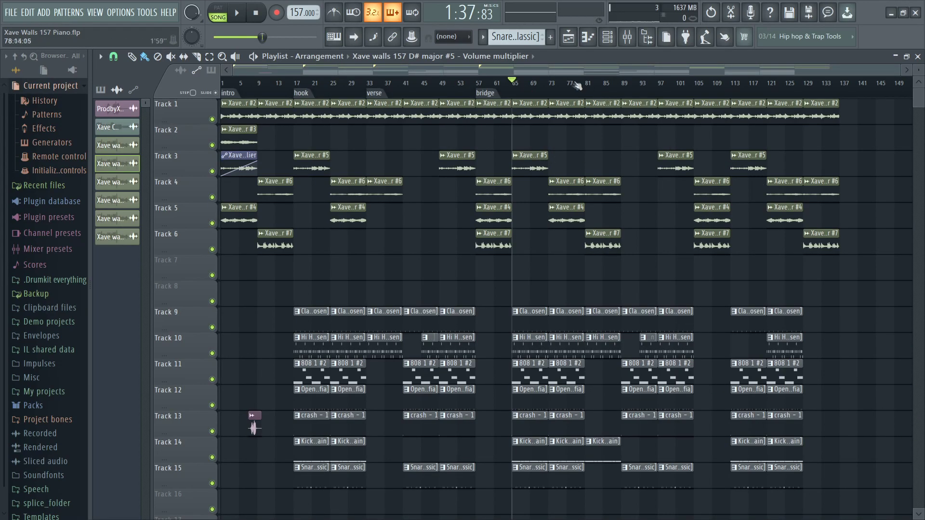
scroll(525, 95, "up", 2)
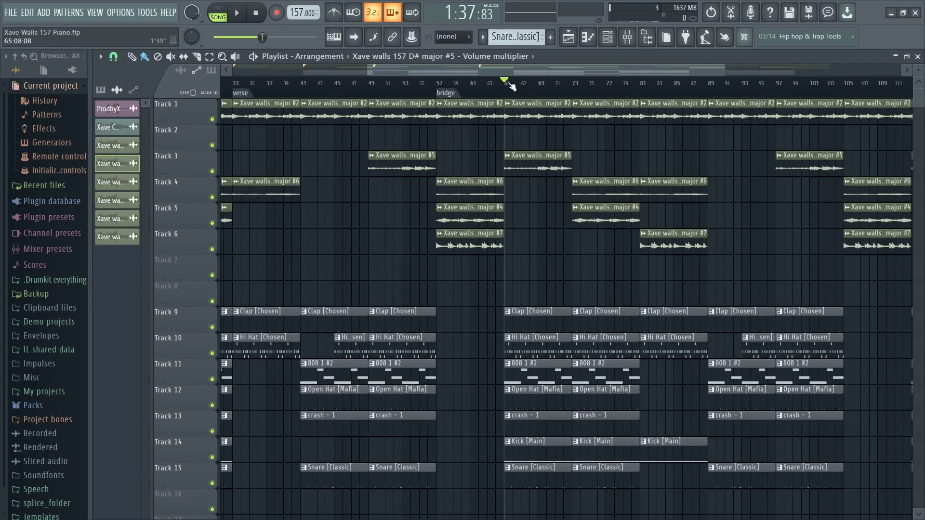
scroll(512, 89, "up", 2)
scroll(529, 87, "down", 2)
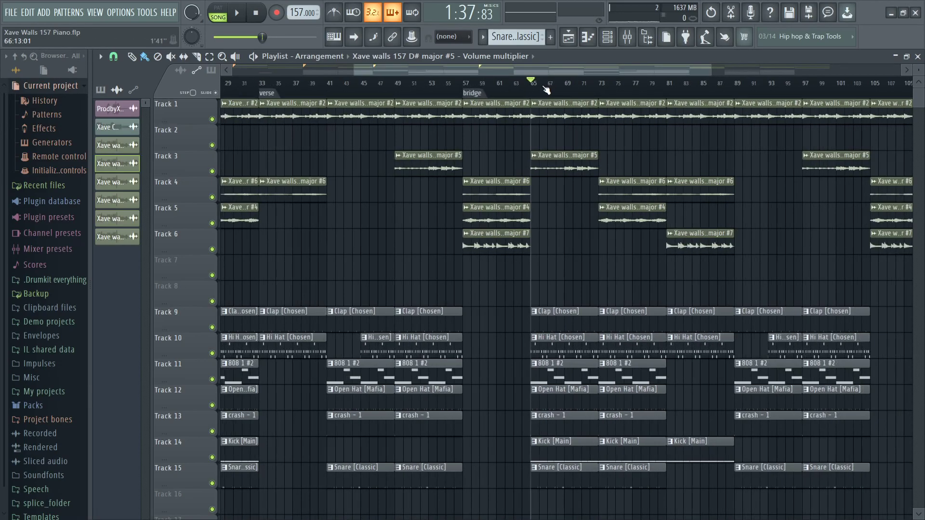
scroll(546, 90, "down", 3)
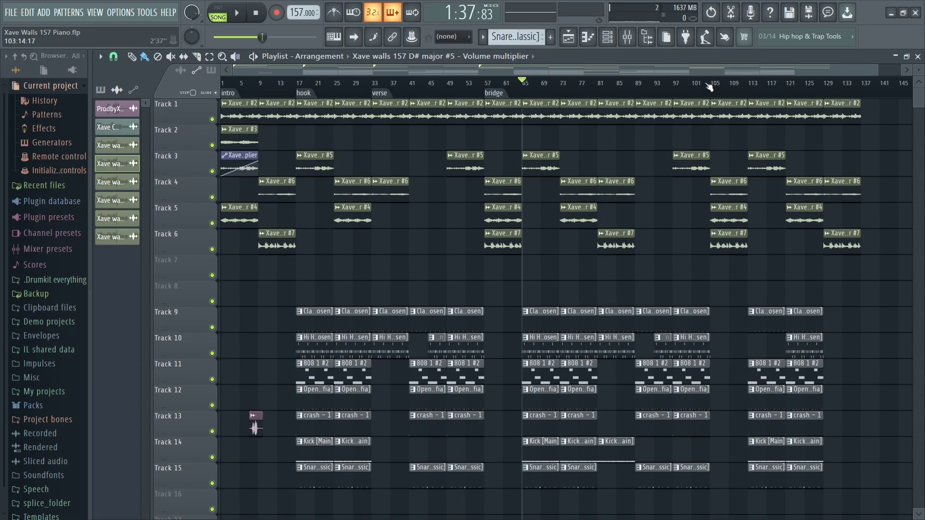
scroll(793, 75, "up", 4)
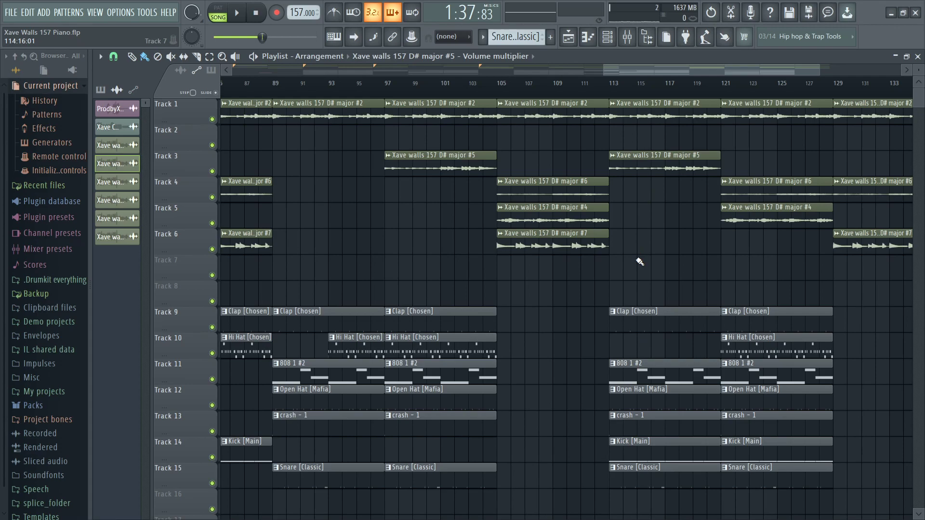
Step: Play the last hook from bar 113 to hear its opening without the hi-hat
left_click(610, 83)
mouse_move(623, 83)
left_mouse_down()
mouse_move(721, 93)
mouse_move(601, 93)
mouse_move(731, 97)
mouse_move(620, 94)
left_mouse_up()
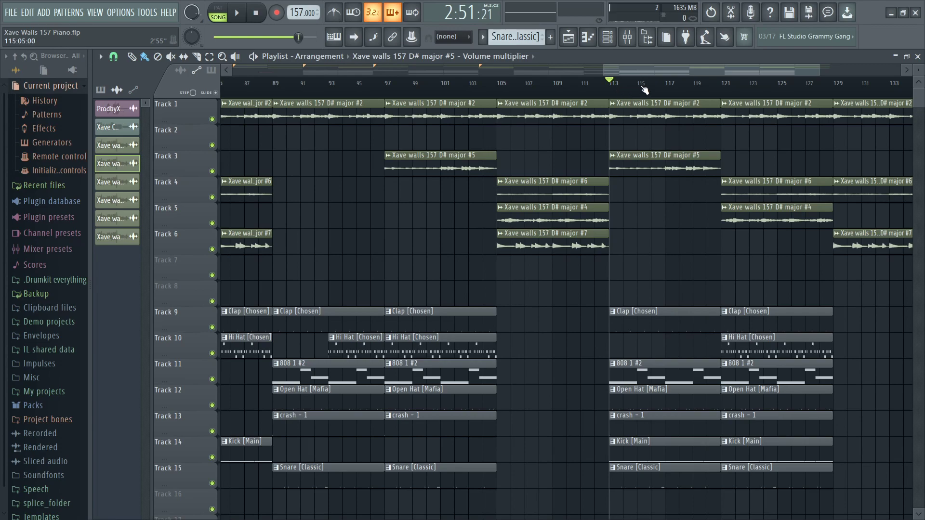
key("space")
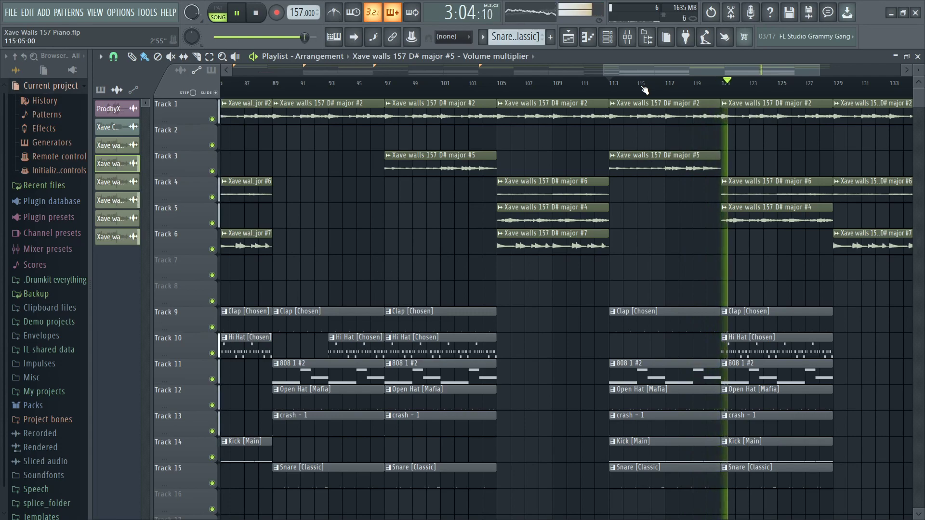
key("space")
Step: Select the second bridge's melody clips on Tracks 1, 4, 5 and 6 between bars 105 and 113
scroll(644, 90, "up", 5)
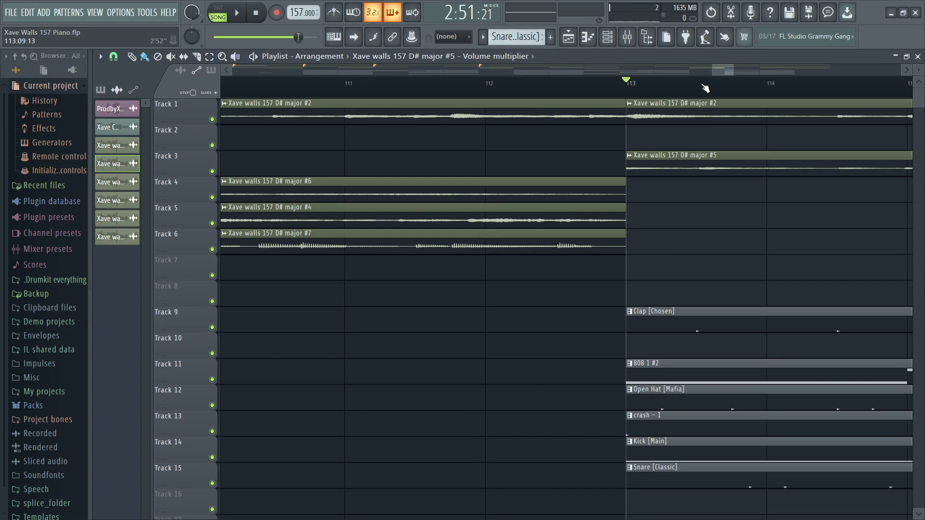
scroll(705, 88, "down", 8)
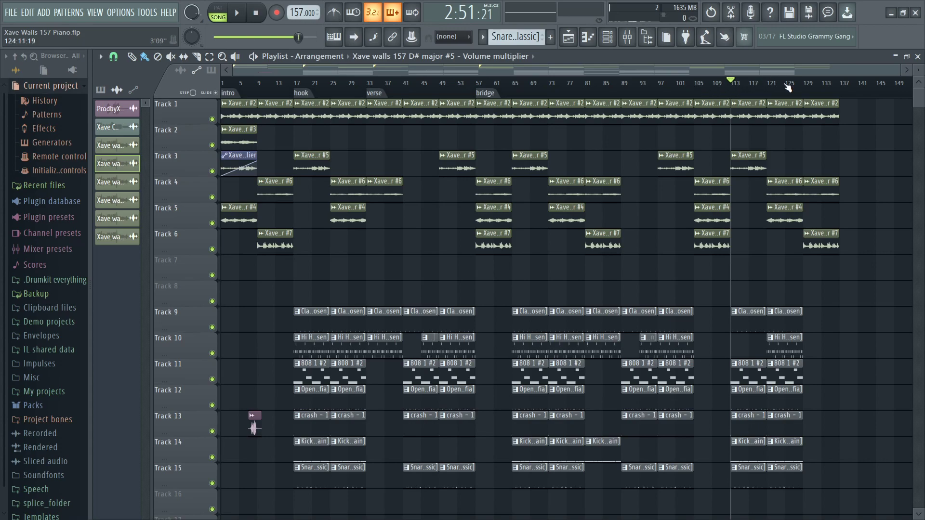
scroll(705, 87, "up", 1)
scroll(705, 86, "up", 2)
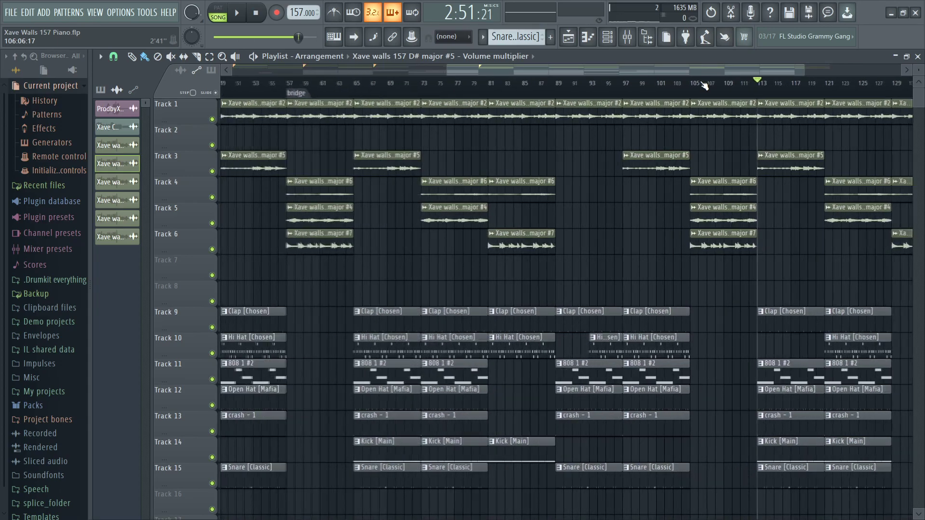
left_click_drag(718, 116, 727, 298)
scroll(673, 88, "down", 3)
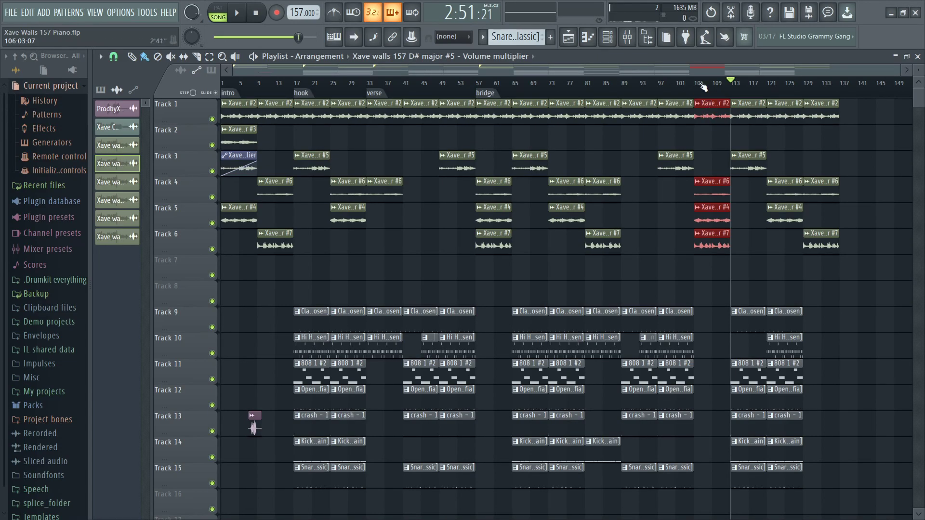
scroll(703, 85, "up", 5)
scroll(703, 86, "down", 5)
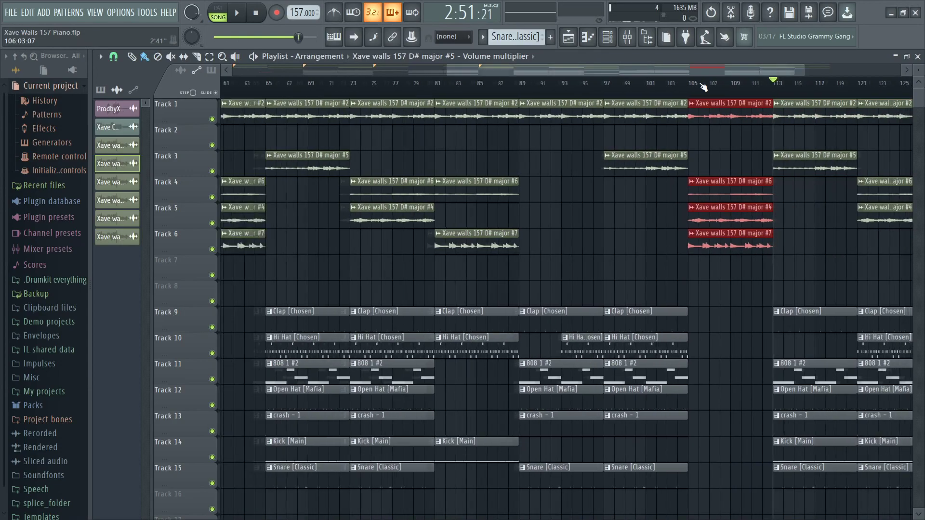
Step: Stack one copy of each of the six melody loops at bar 149 on Tracks 1 to 6 and play them together
left_click_drag(623, 72, 694, 71)
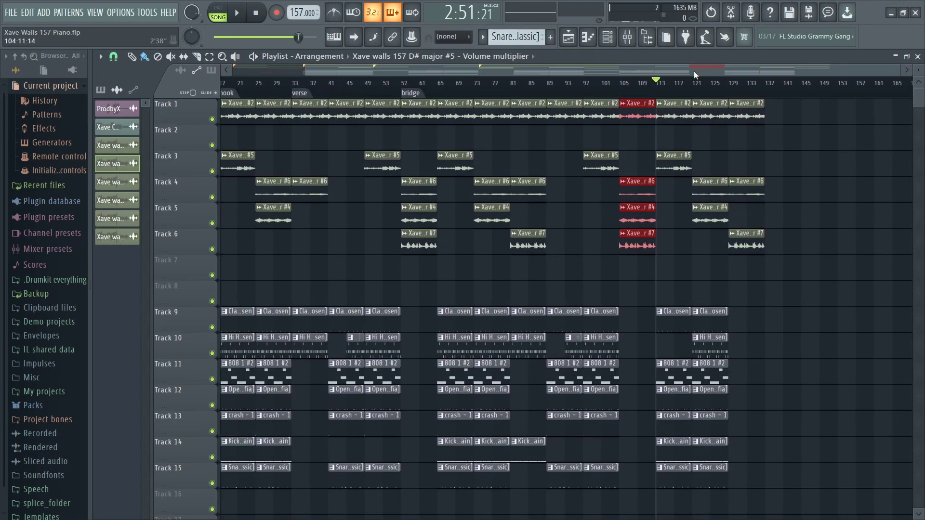
left_click_drag(642, 103, 846, 103)
scroll(848, 87, "up", 2)
left_click_drag(739, 89, 836, 88)
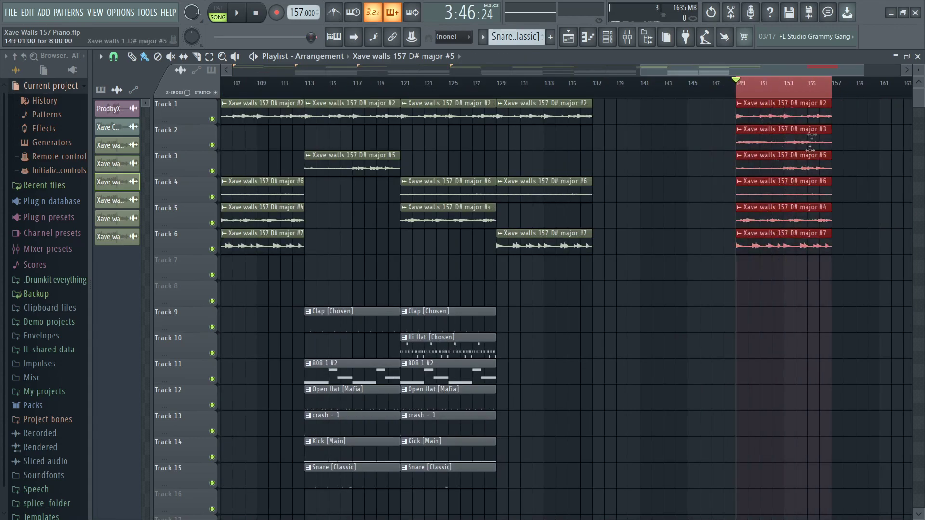
key("space")
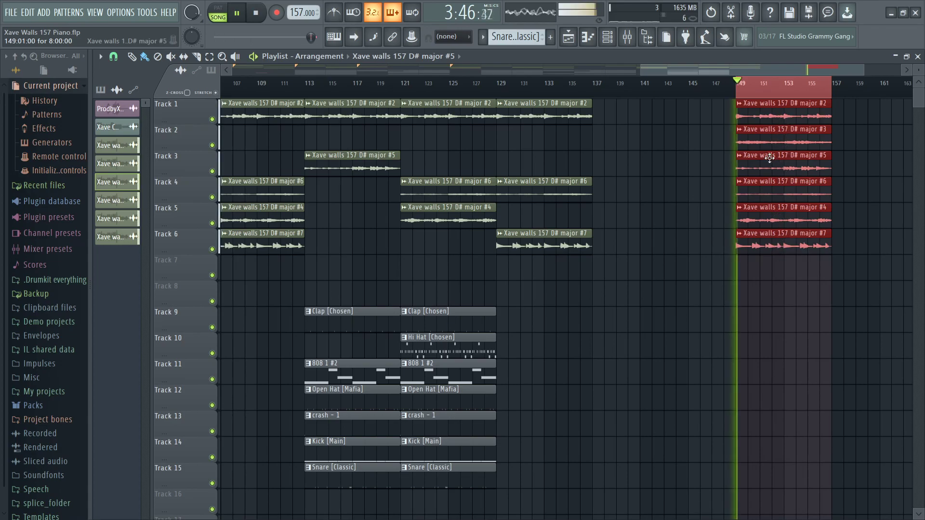
key("space")
Step: Spread the stacked loops on Tracks 2 to 6 one after another, starting at bars 159, 169, 179, 189 and 199
scroll(778, 96, "up", 3)
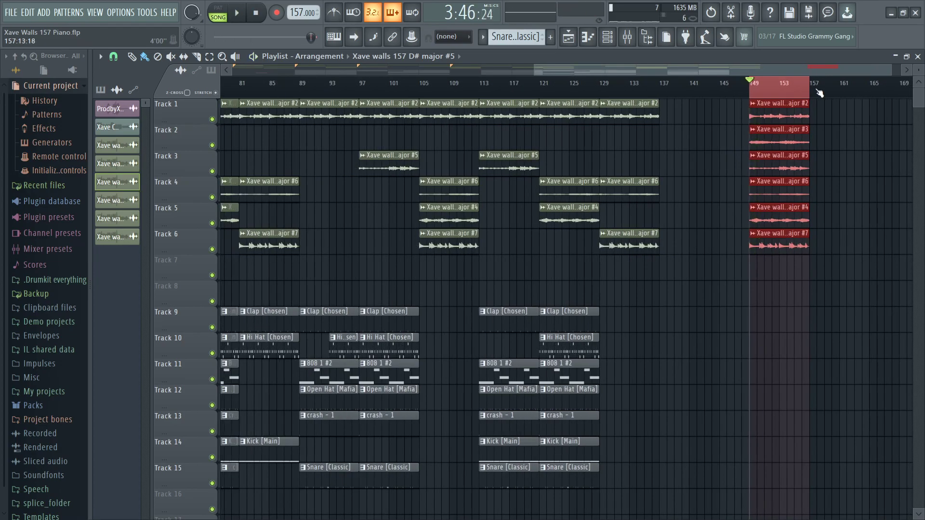
left_click(660, 89)
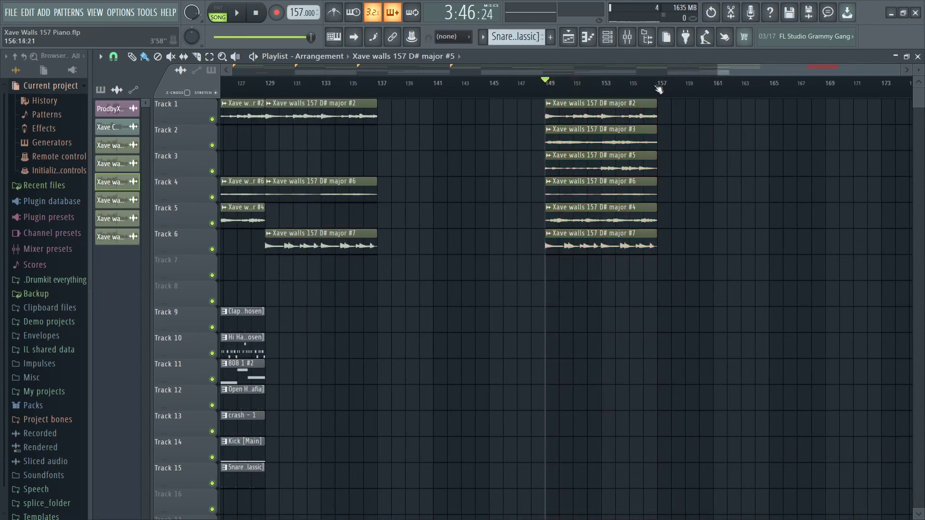
left_click_drag(609, 132, 677, 143)
left_click_drag(597, 159, 877, 160)
left_click_drag(672, 68, 738, 74)
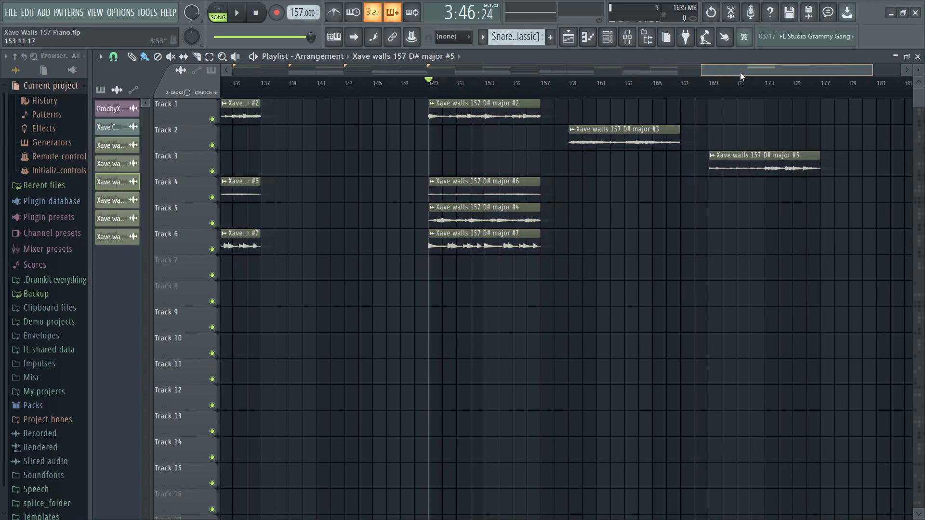
left_click_drag(433, 197, 848, 196)
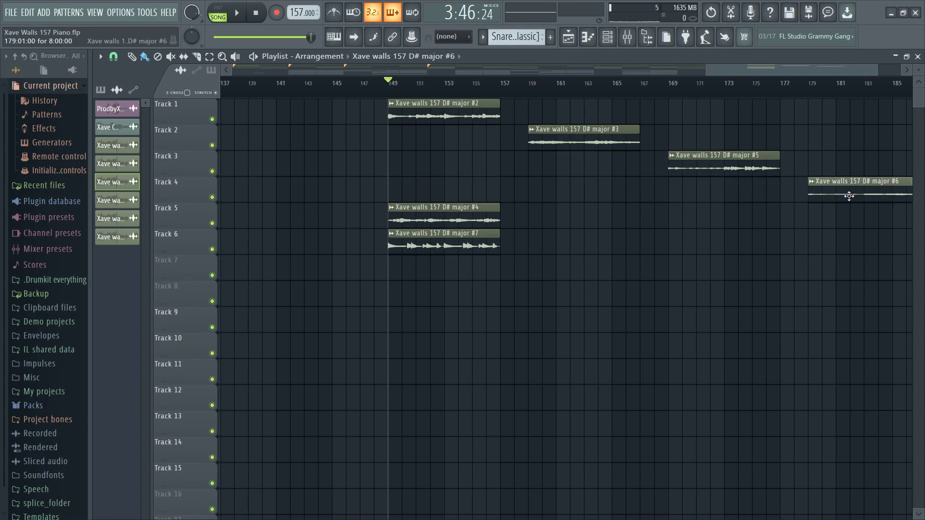
left_click_drag(472, 208, 896, 220)
scroll(766, 89, "down", 3)
left_click_drag(518, 245, 897, 248)
scroll(844, 87, "up", 4)
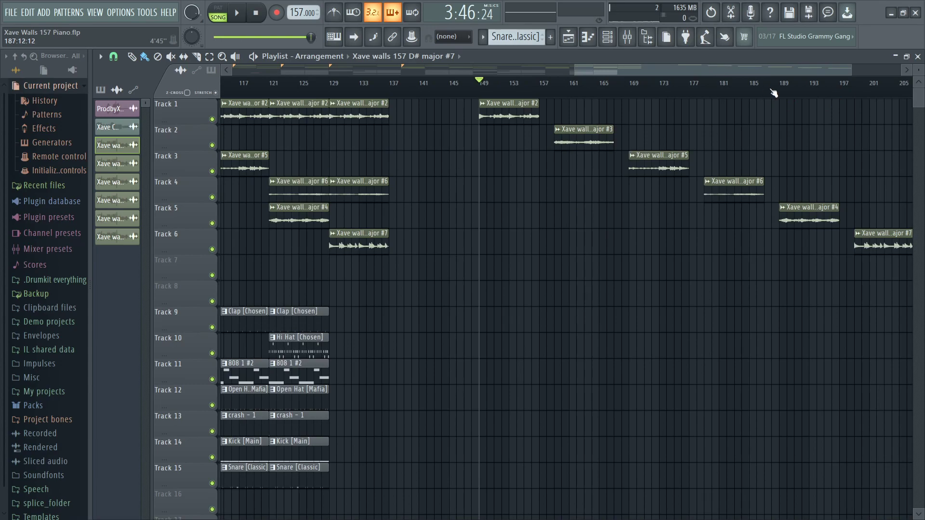
Step: Shift the Track 1 melody loop to start at bar 151 and play it from bar 158
scroll(549, 94, "up", 4)
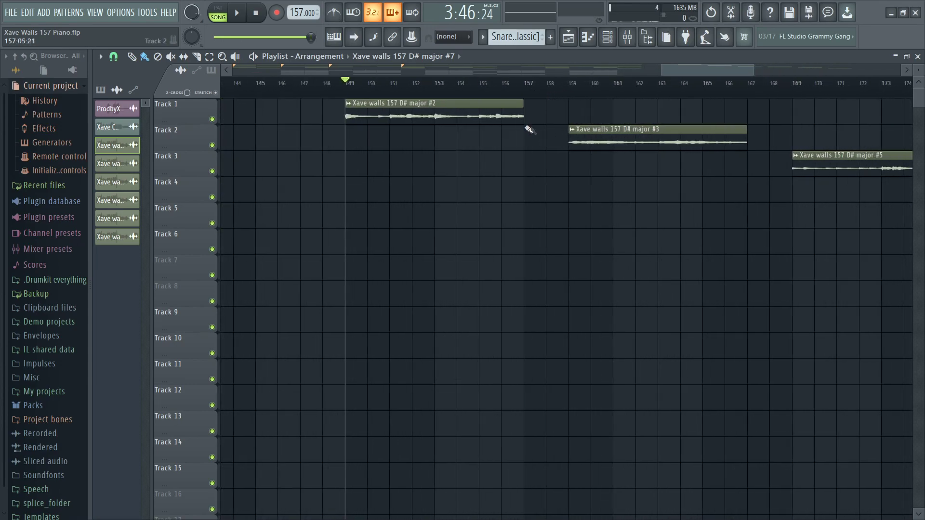
scroll(551, 93, "up", 1)
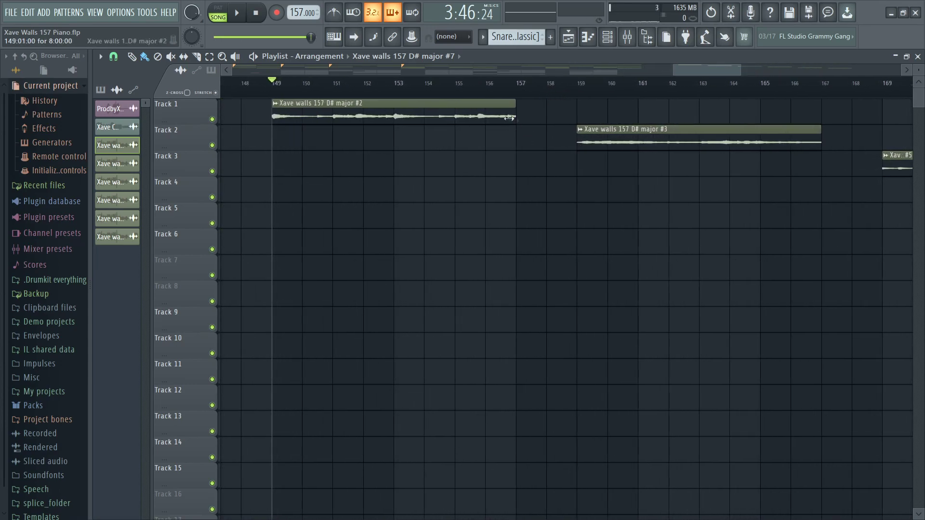
left_click_drag(516, 120, 571, 114)
left_click(547, 91)
key("space")
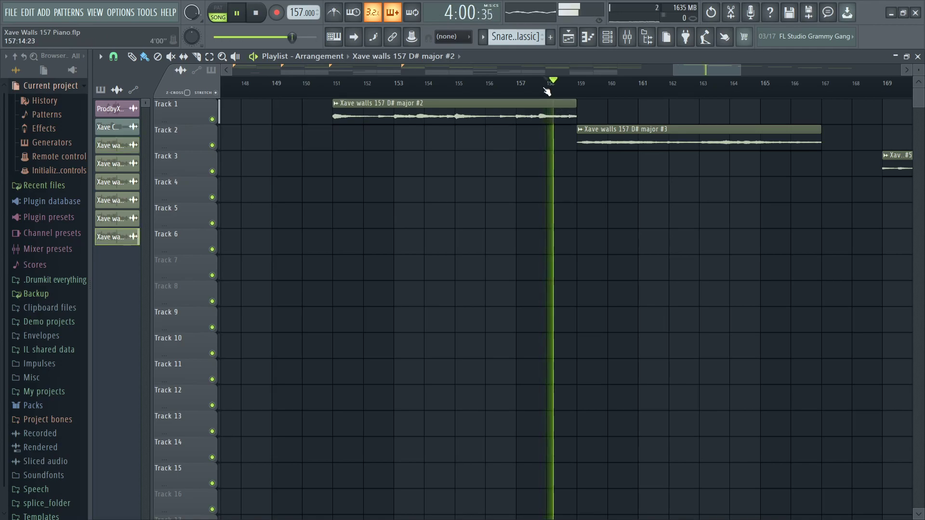
key("space")
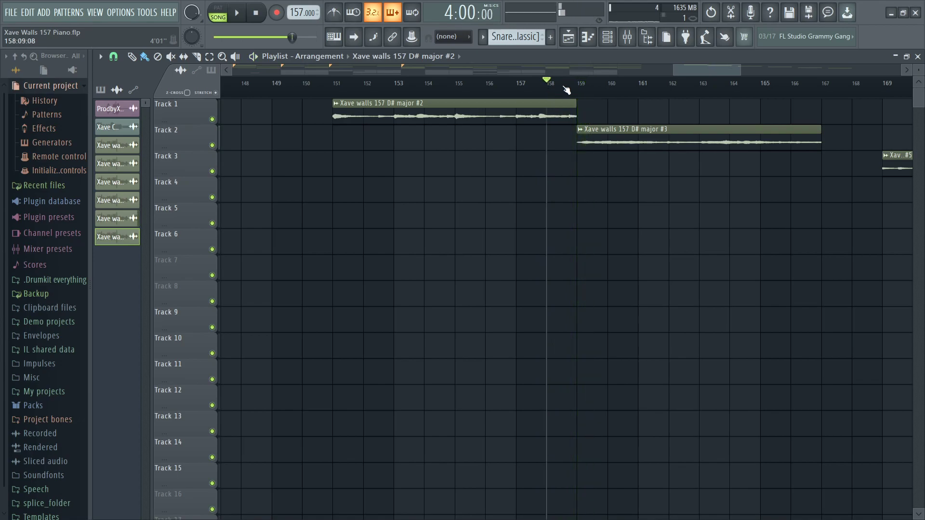
Step: Return the Track 1 melody loop and the playhead to bar 149
scroll(520, 92, "down", 2)
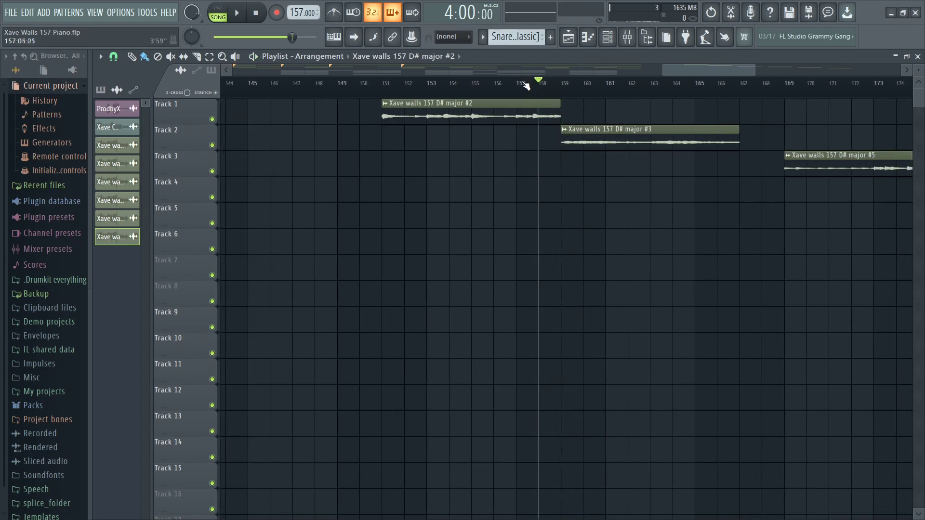
left_click_drag(538, 81, 341, 104)
scroll(644, 90, "down", 5)
scroll(644, 89, "up", 4)
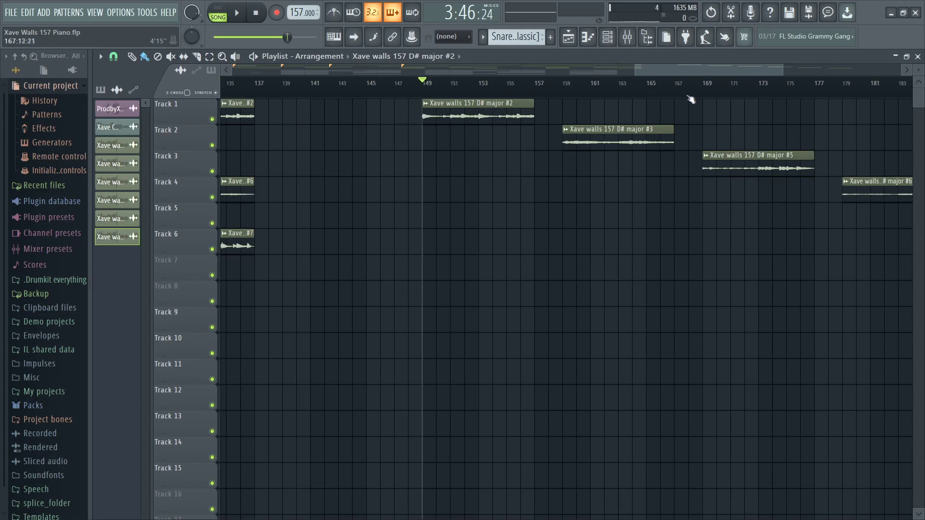
scroll(704, 85, "down", 8)
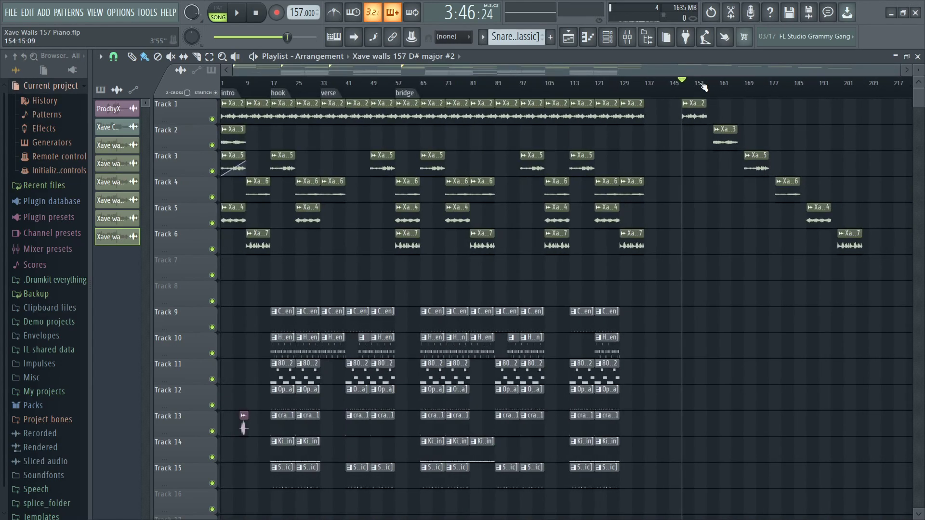